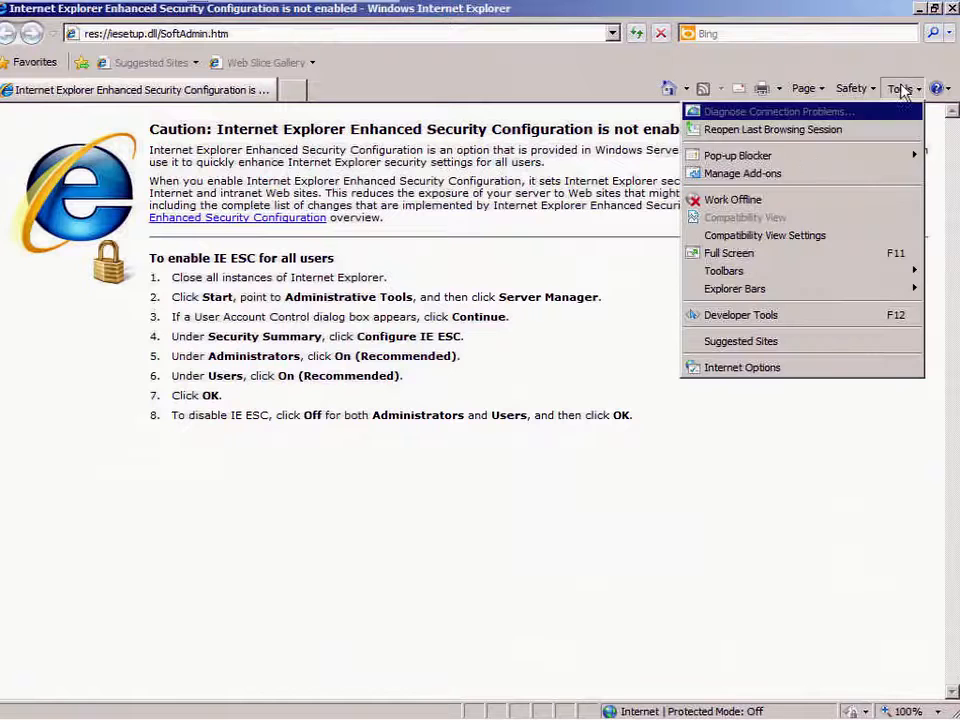
Turn off Internet Explorer's pop-up blocker and select the current URL in the address bar.
mouse_move(816, 161)
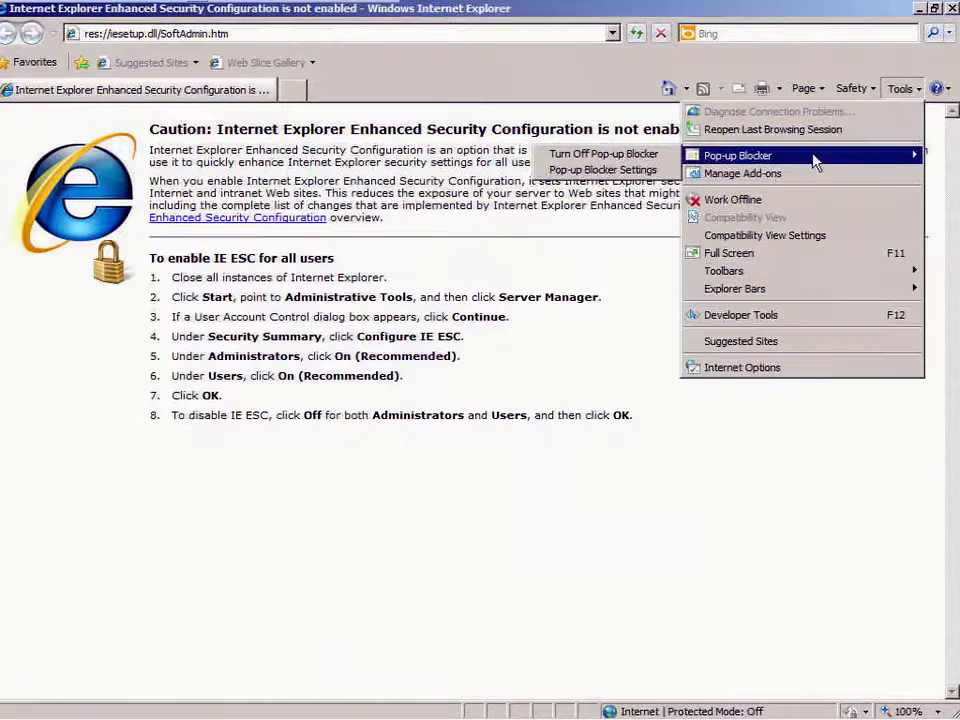
left_click(590, 154)
left_click(320, 33)
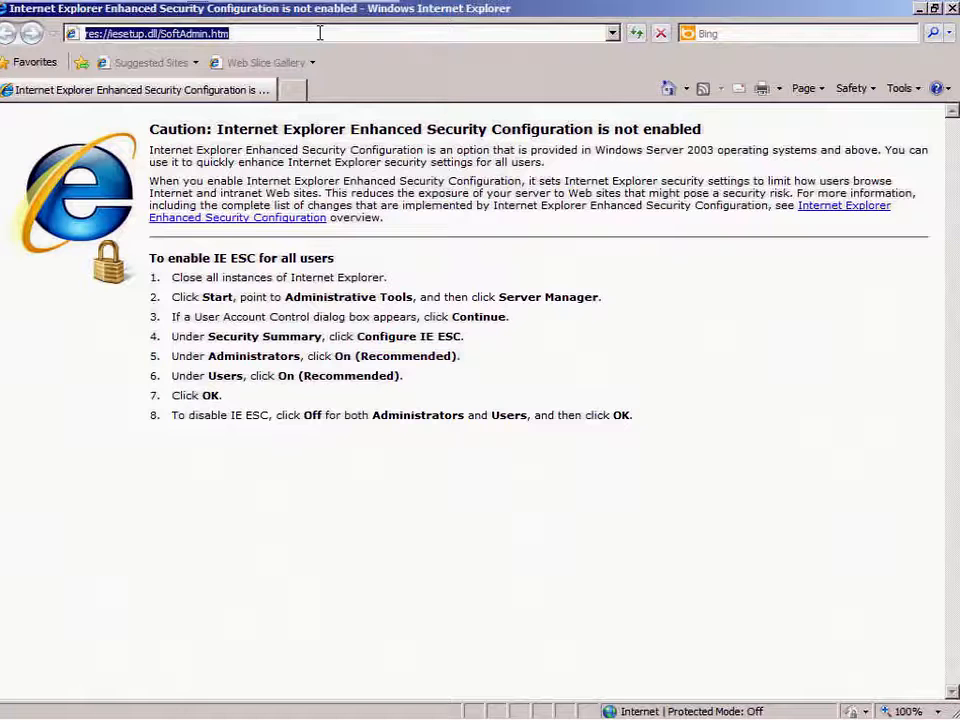
Browse to 192.168.1.90, bypass the certificate warning, and log in with the controller's username and password.
type("192.168.1.9")
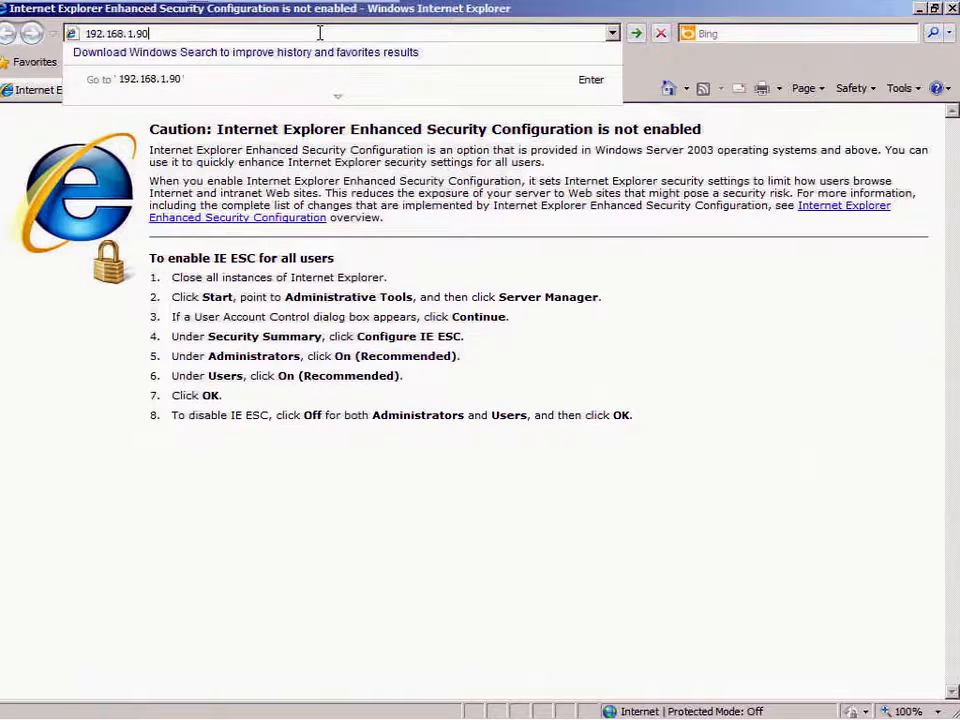
type("0")
key("Return")
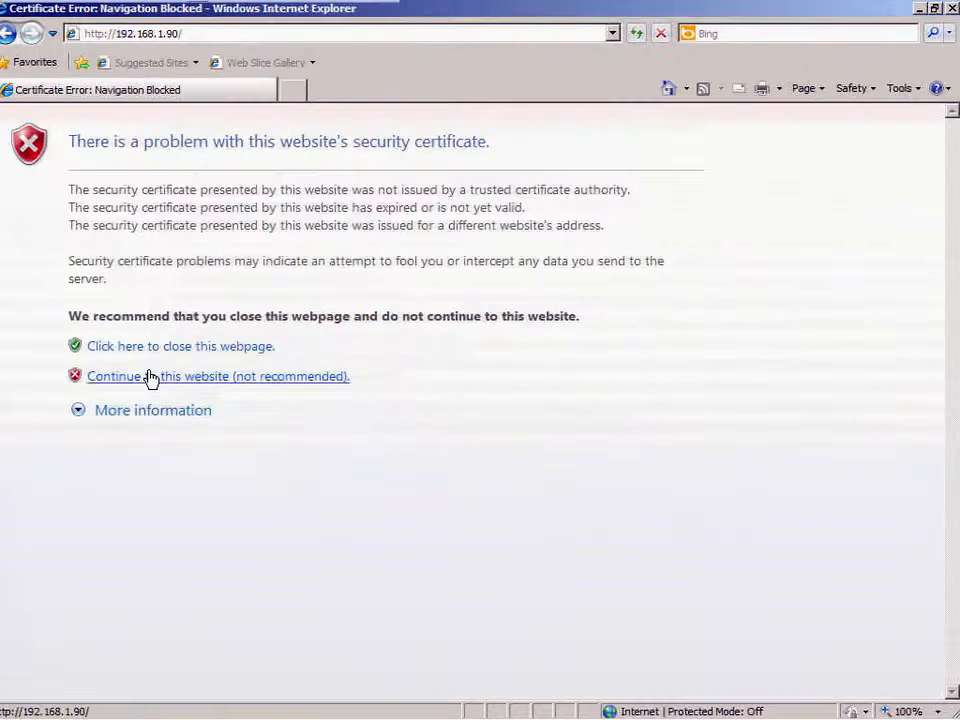
left_click(150, 377)
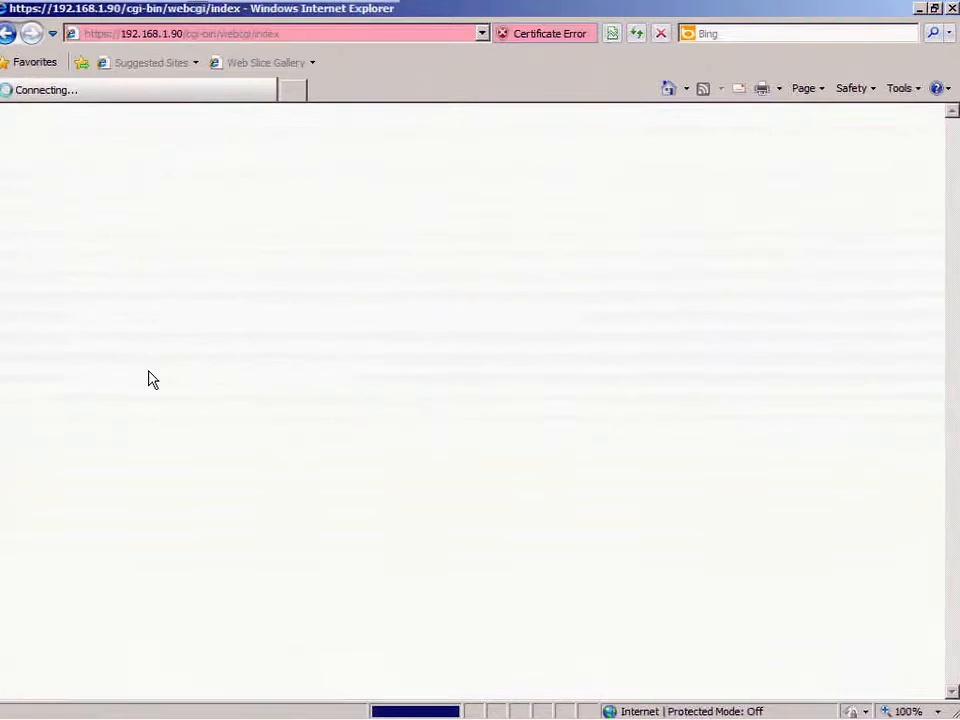
type("root")
key("Tab")
type("calvin")
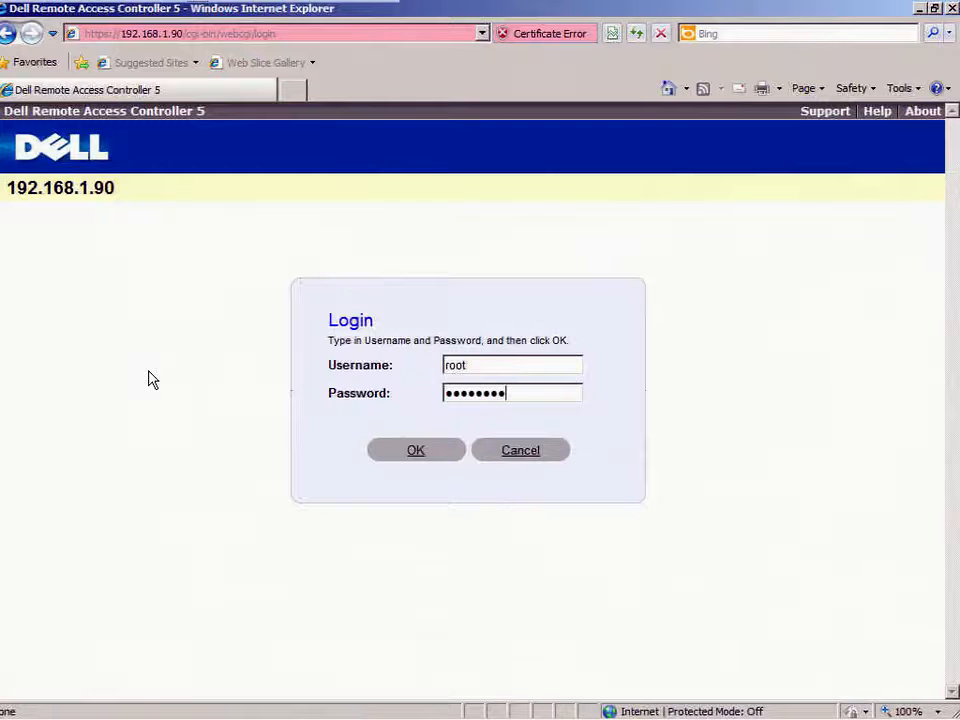
key("Return")
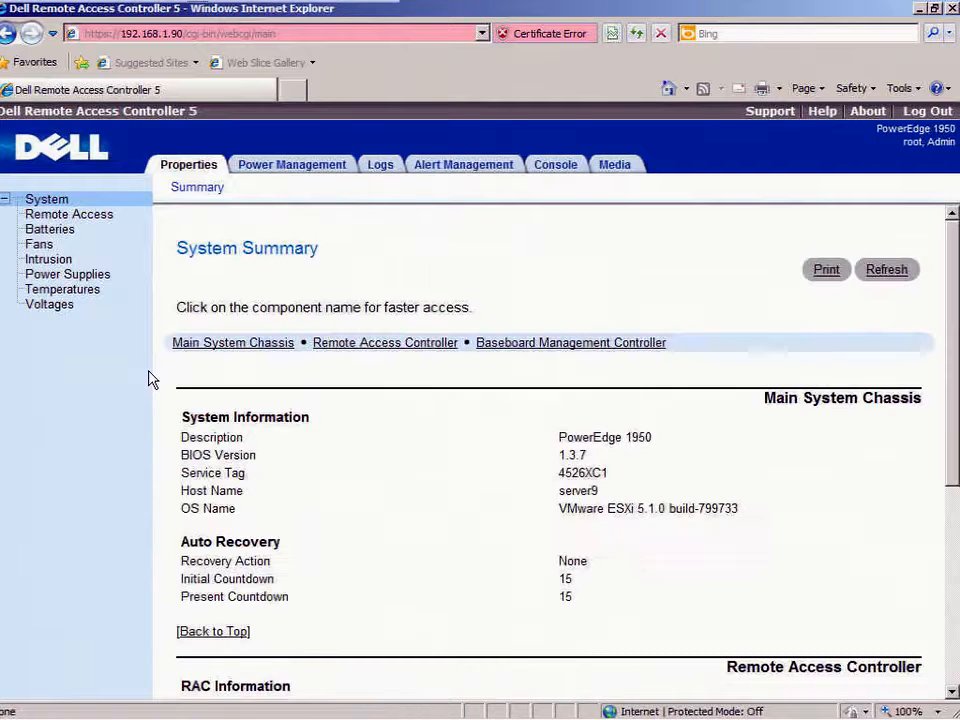
Launch a console redirection session and continue past the popup's certificate warning.
left_click(563, 169)
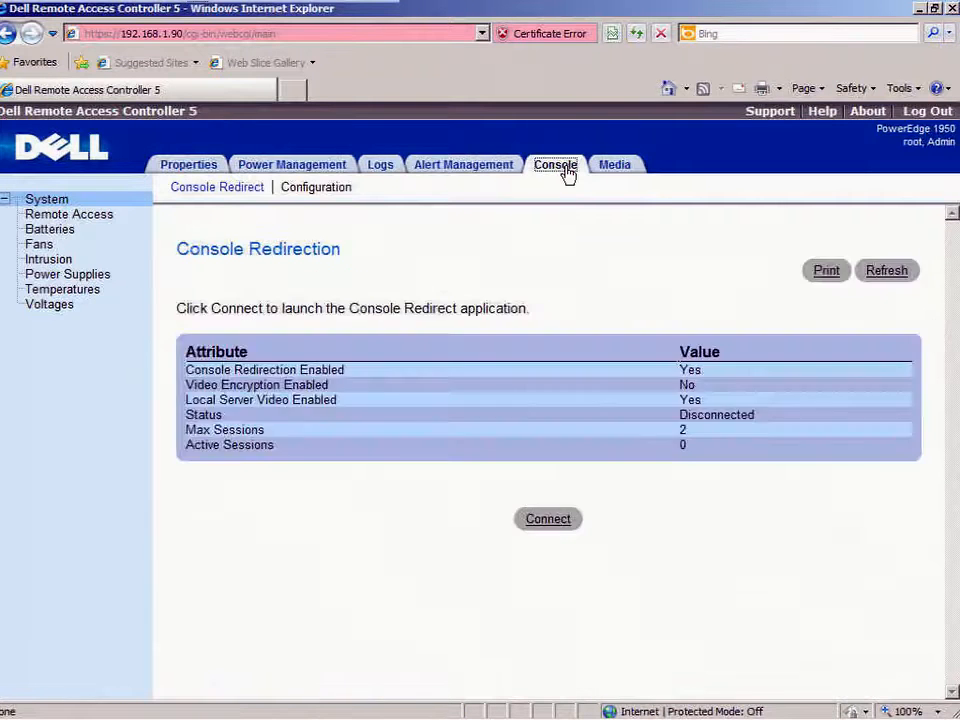
left_click(564, 530)
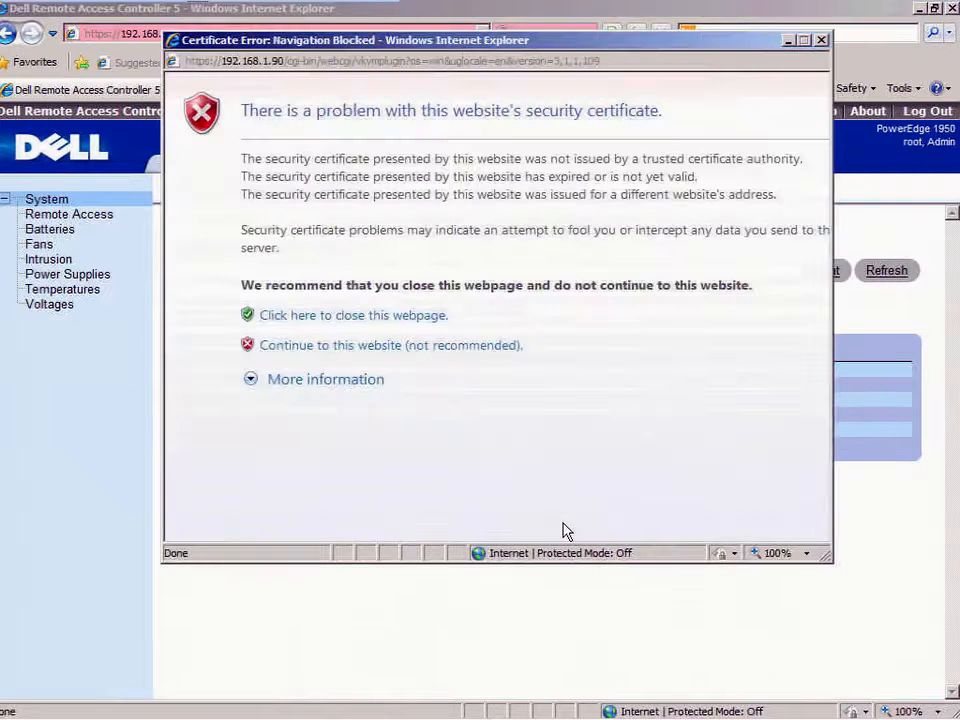
left_click(469, 346)
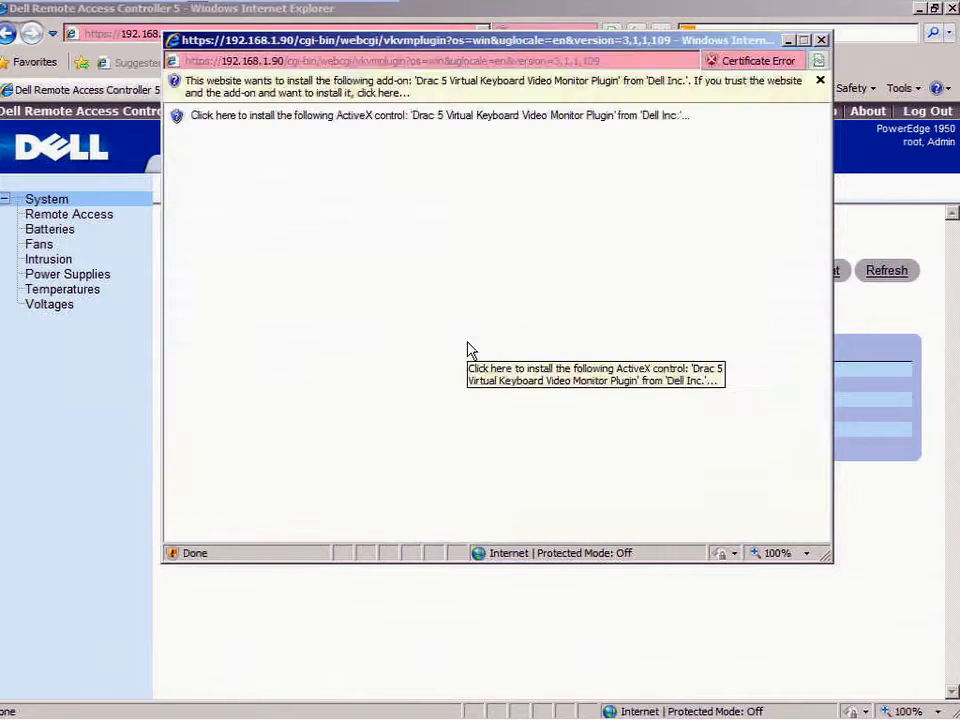
Install the Drac 5 Virtual KVM plugin for all users, dismiss the login error, and reconnect.
left_click(481, 85)
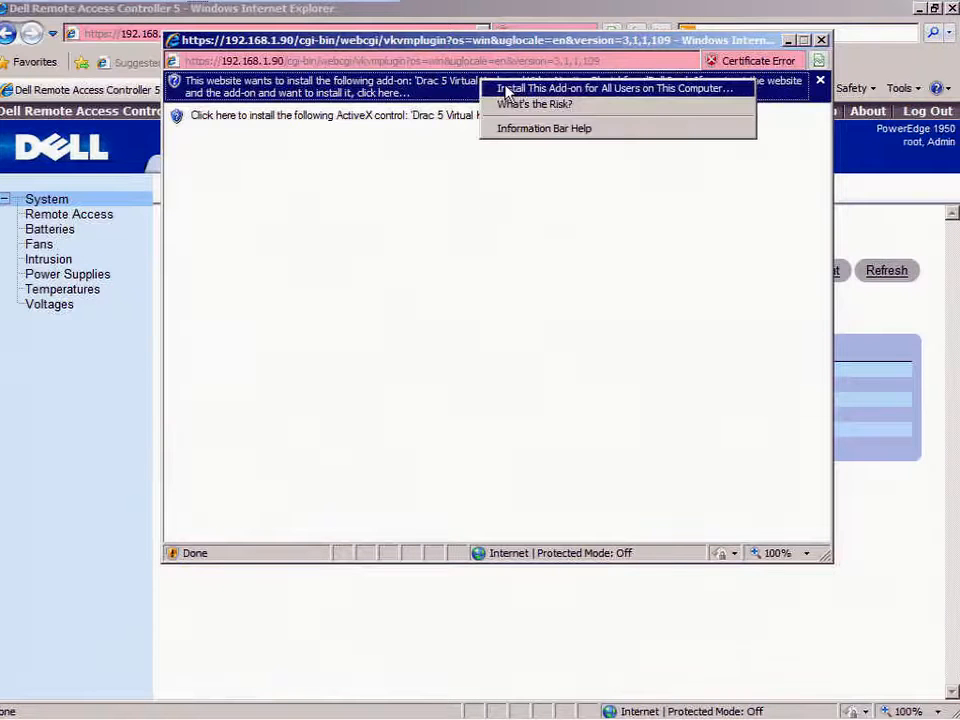
left_click(506, 89)
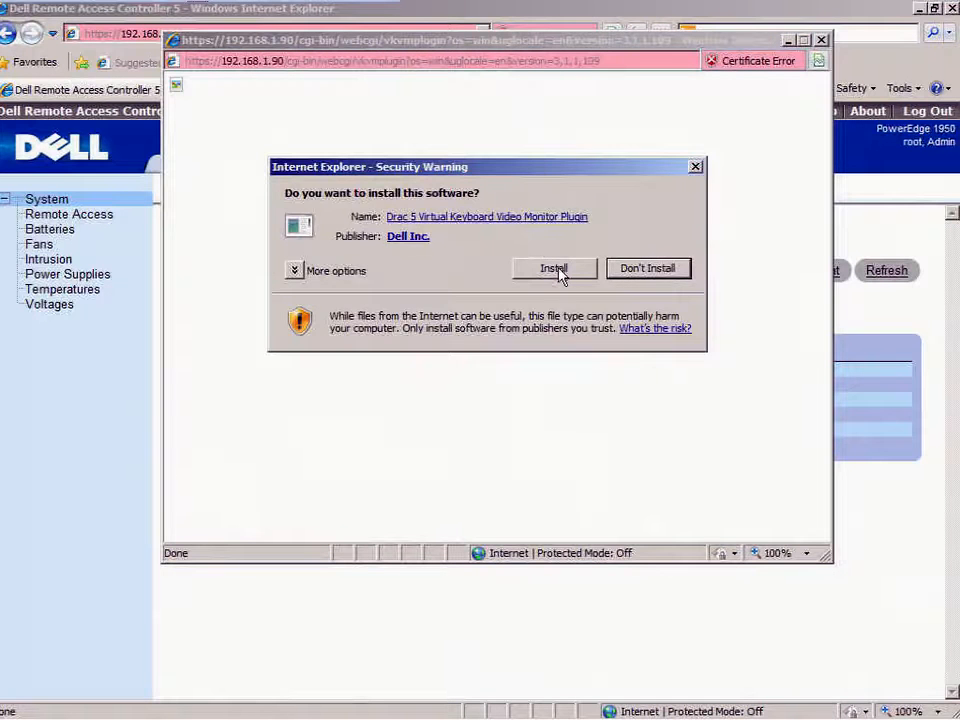
left_click(556, 270)
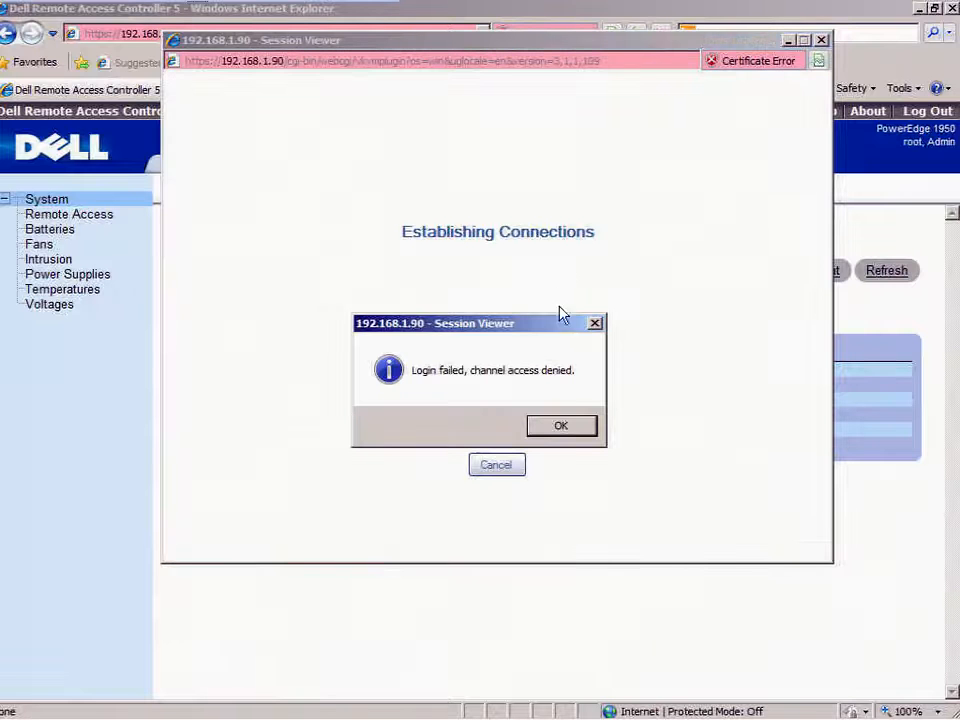
left_click(563, 426)
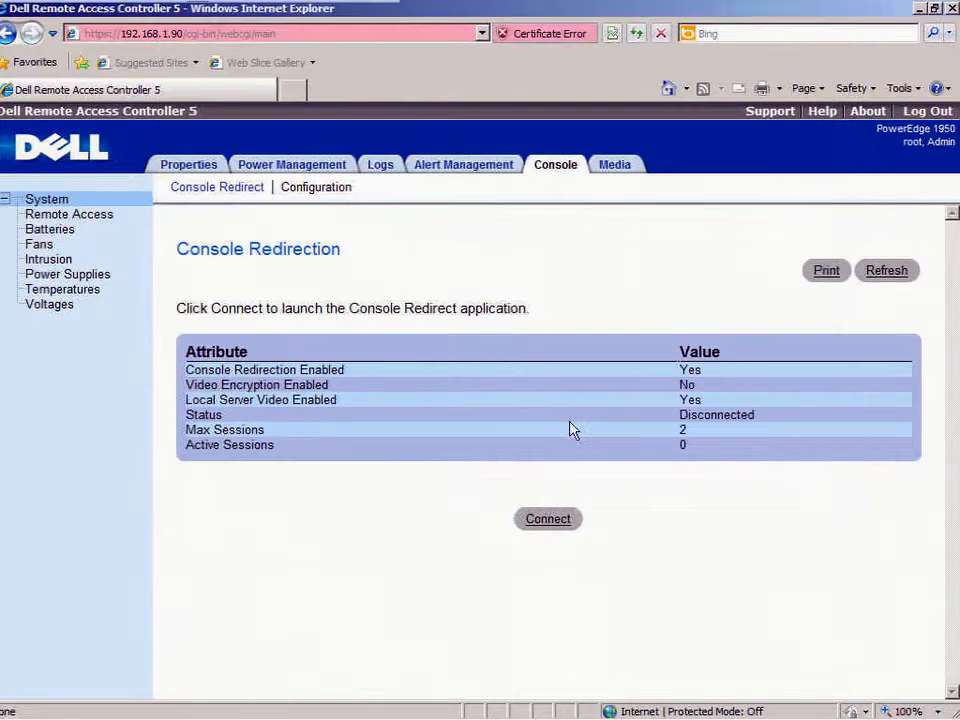
left_click(538, 528)
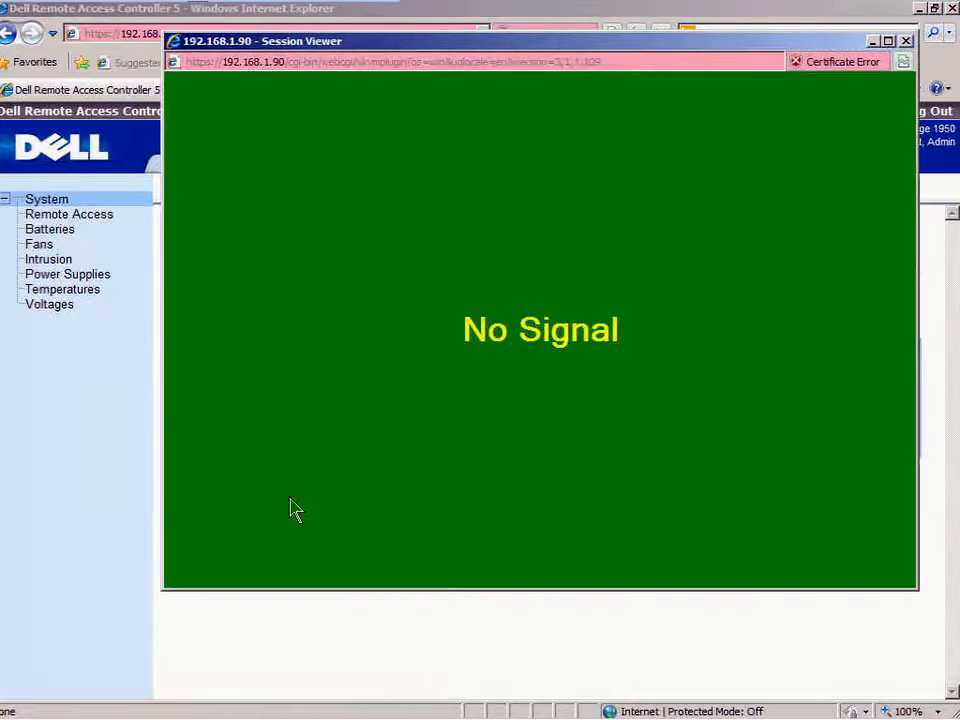
Power on the server with Power On System in Power Management and confirm.
left_click(242, 610)
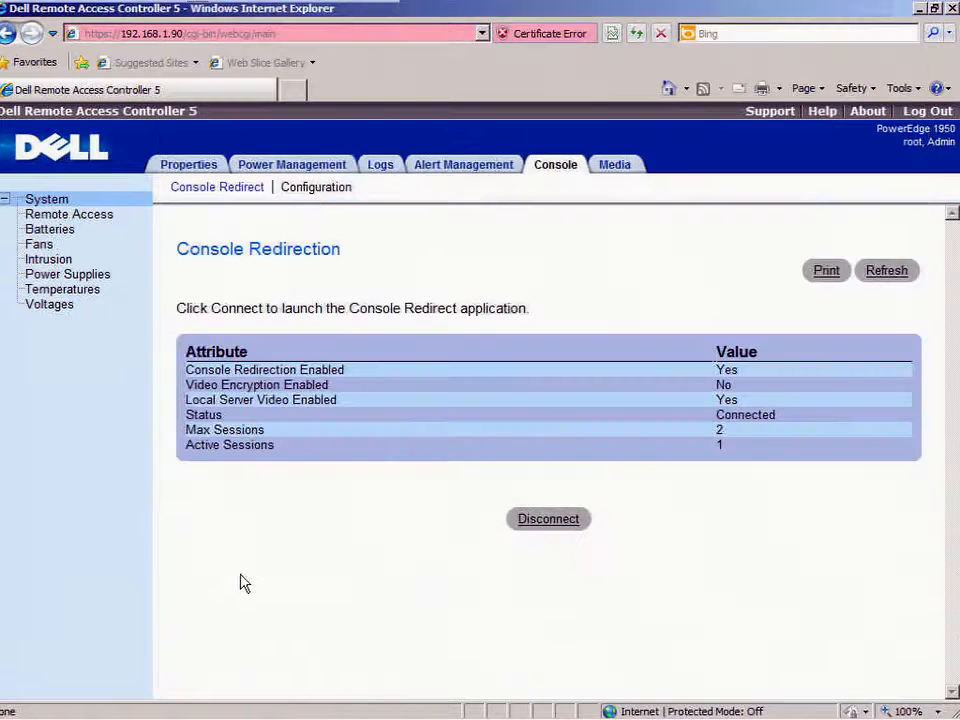
left_click(300, 172)
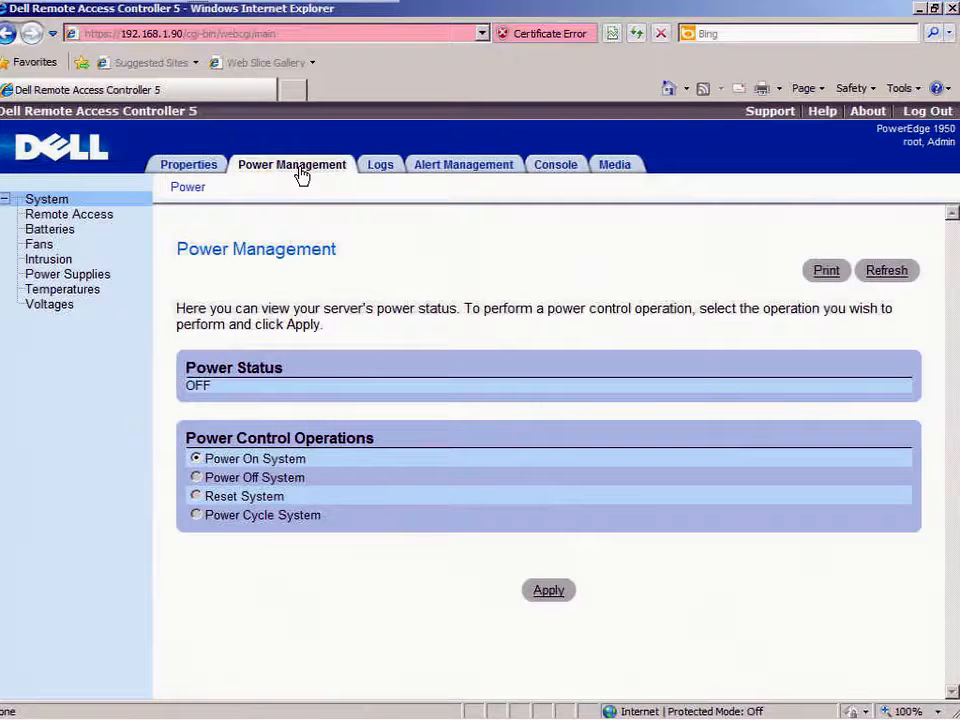
left_click(546, 594)
left_click(551, 426)
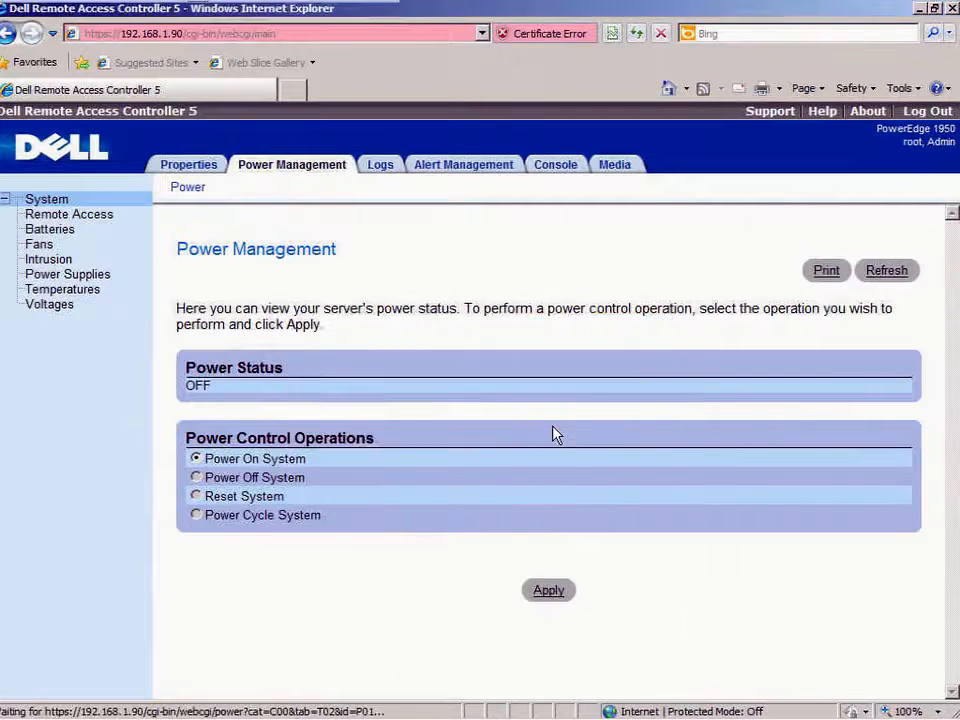
Bring the vkvmplugin console window to the front and move it lower and left.
mouse_move(347, 714)
mouse_move(225, 703)
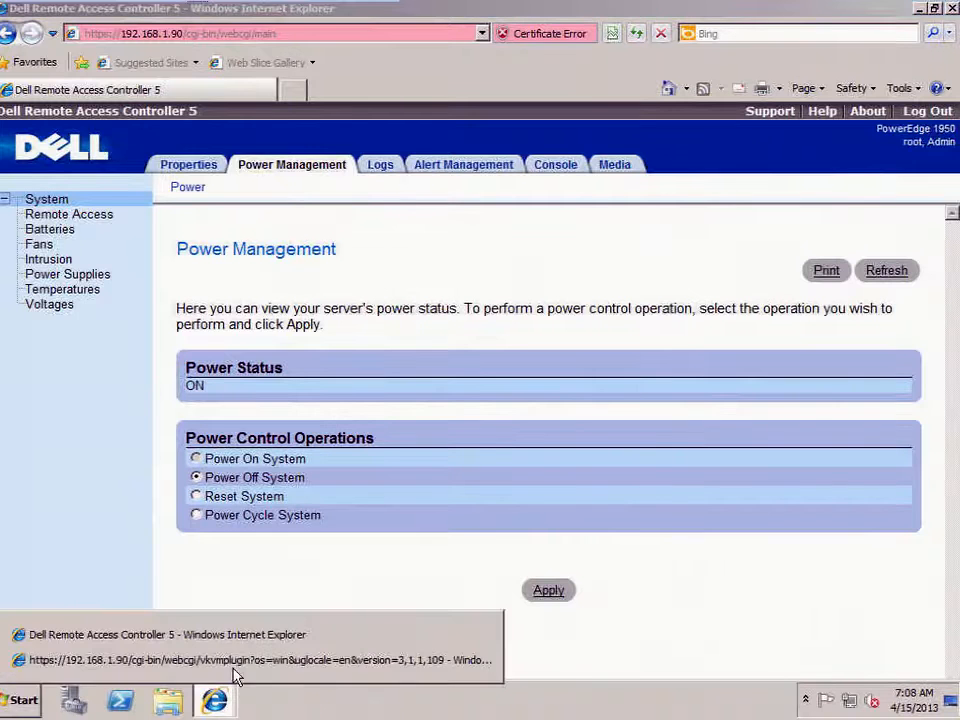
left_click(200, 660)
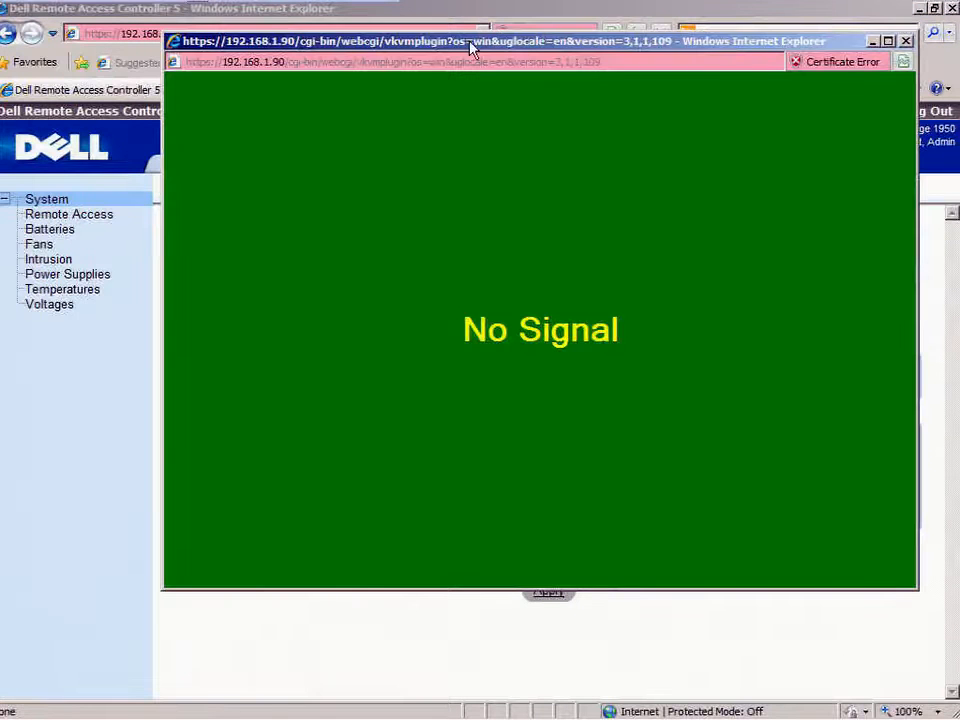
left_click_drag(470, 41, 449, 55)
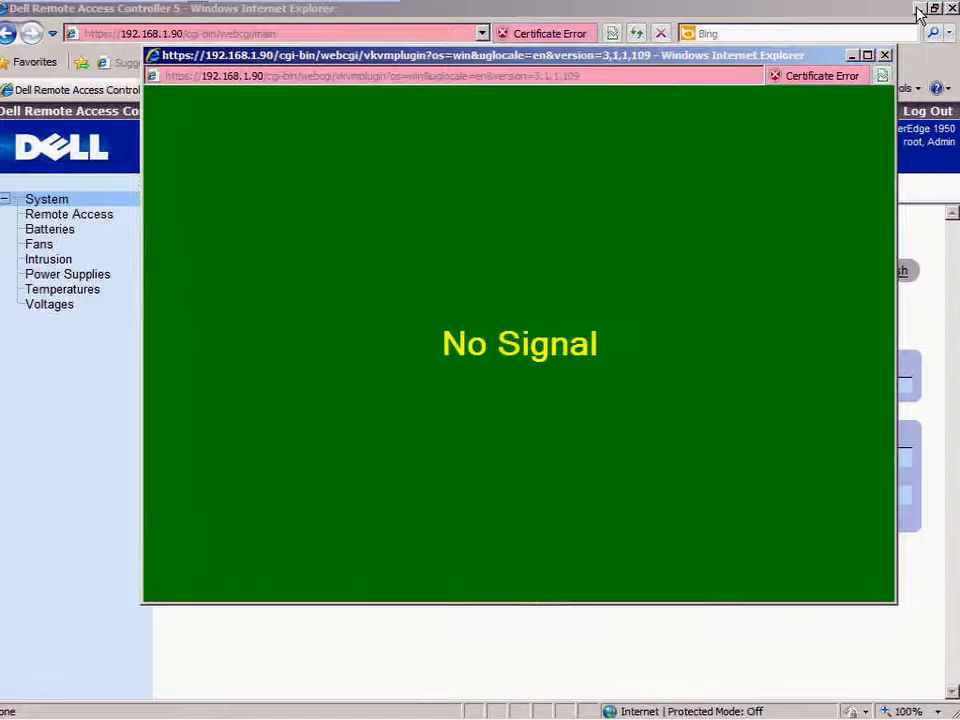
Minimise the browser, press F11 at the Dell POST screen, and dismiss the SSL socket error.
left_click(917, 10)
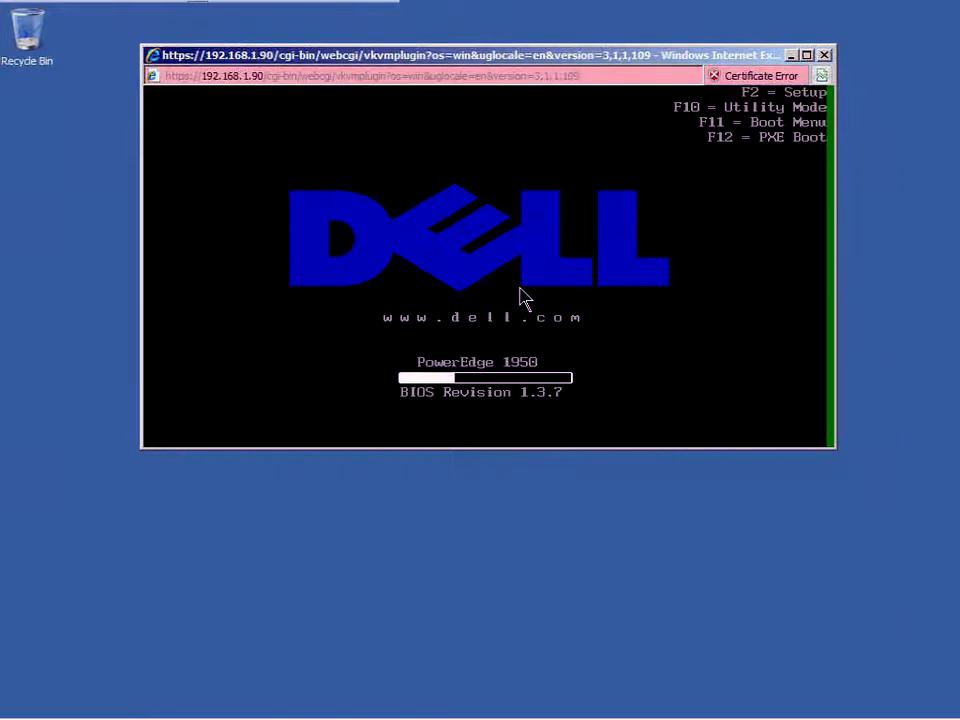
key("F11")
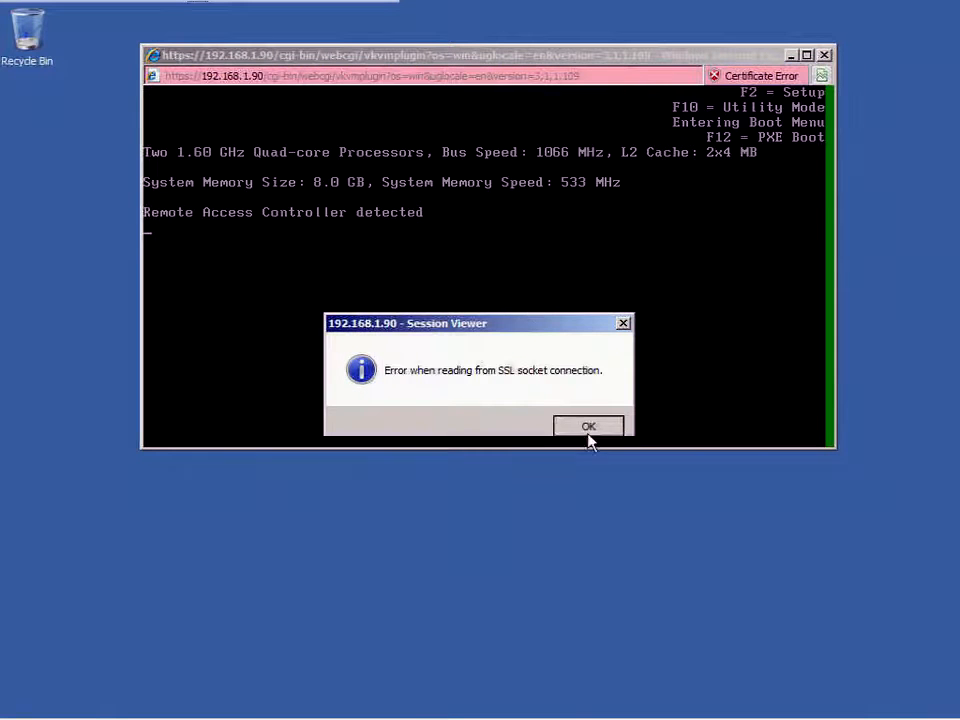
left_click(588, 427)
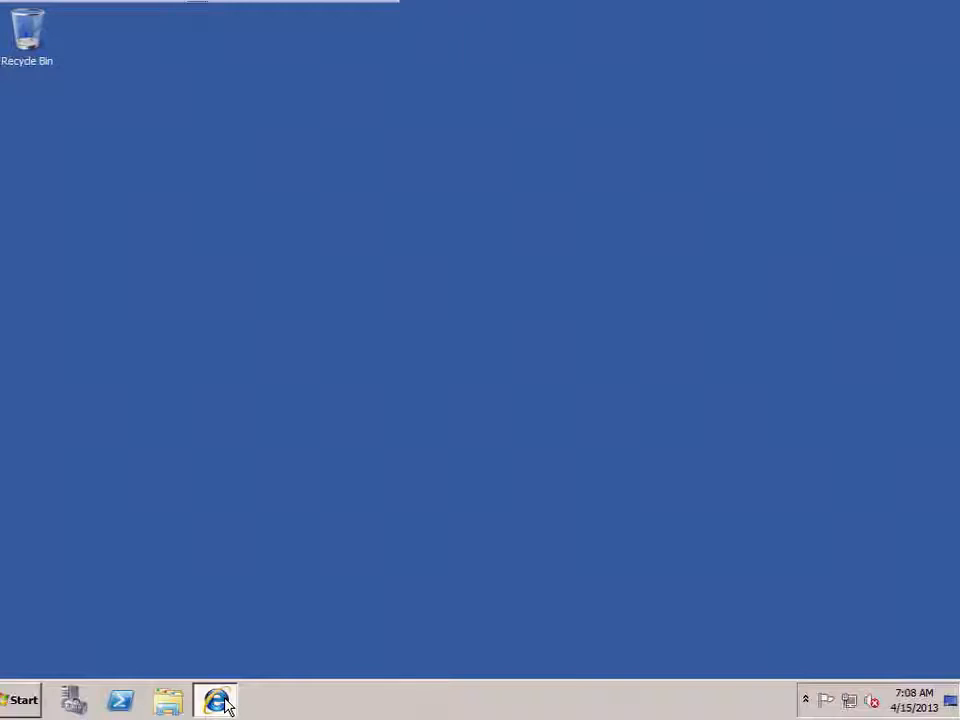
Reconnect Console Redirect to the PowerEdge 1950 and minimise the browser behind the Session Viewer.
left_click(218, 702)
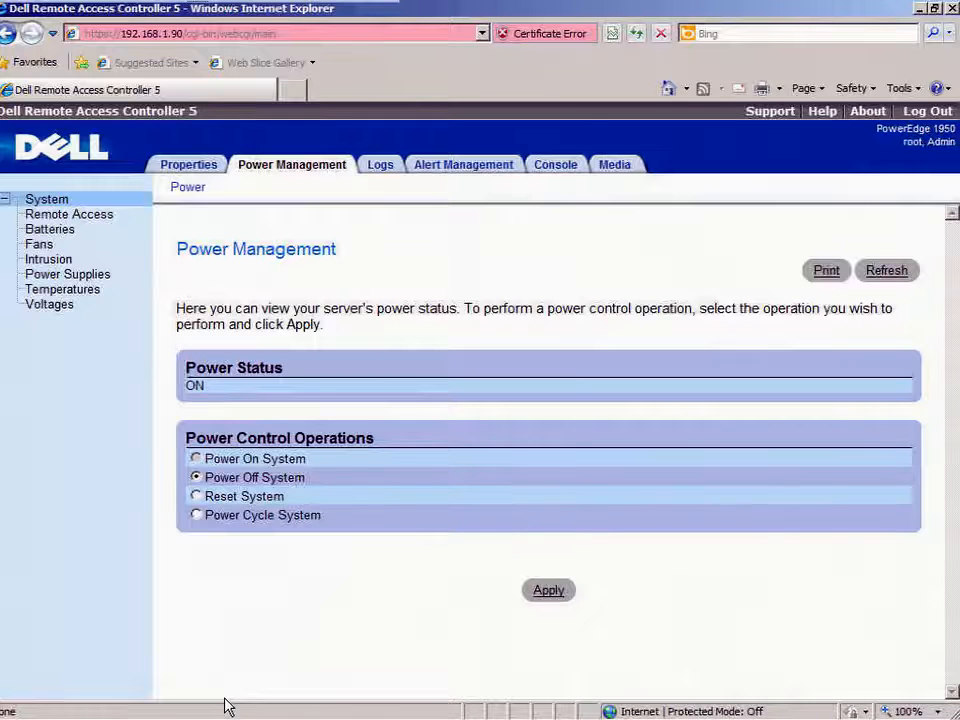
left_click(563, 166)
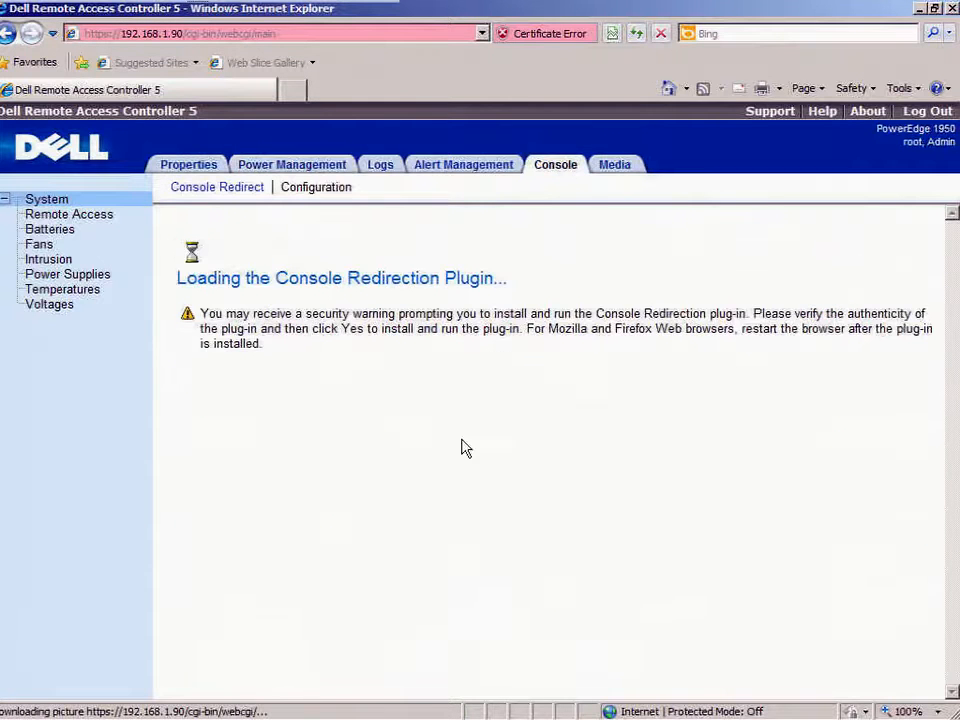
left_click(540, 528)
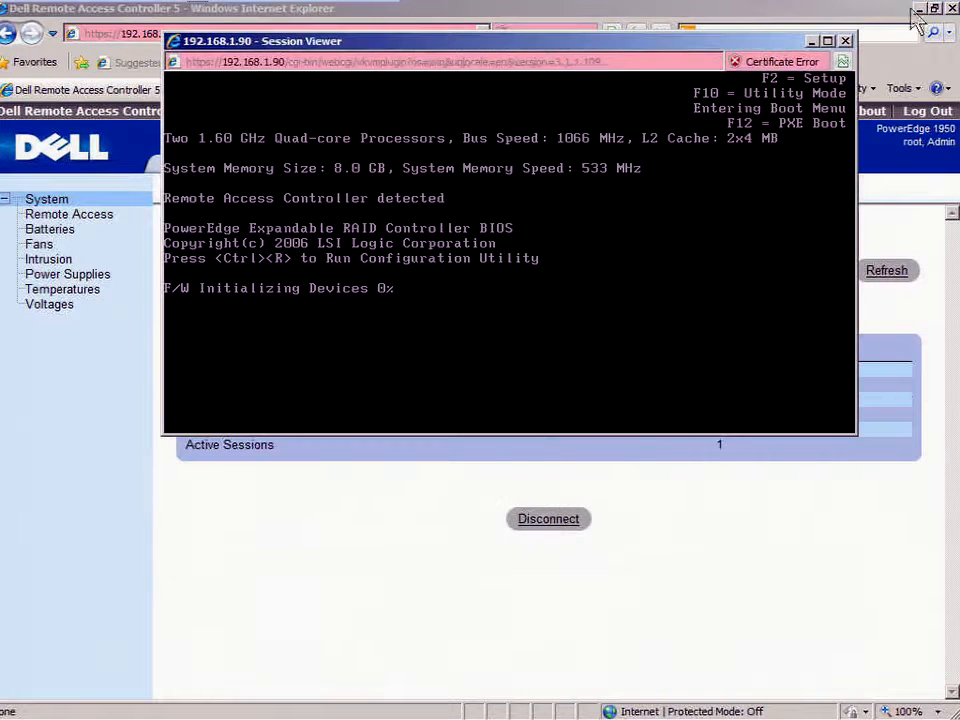
left_click(920, 8)
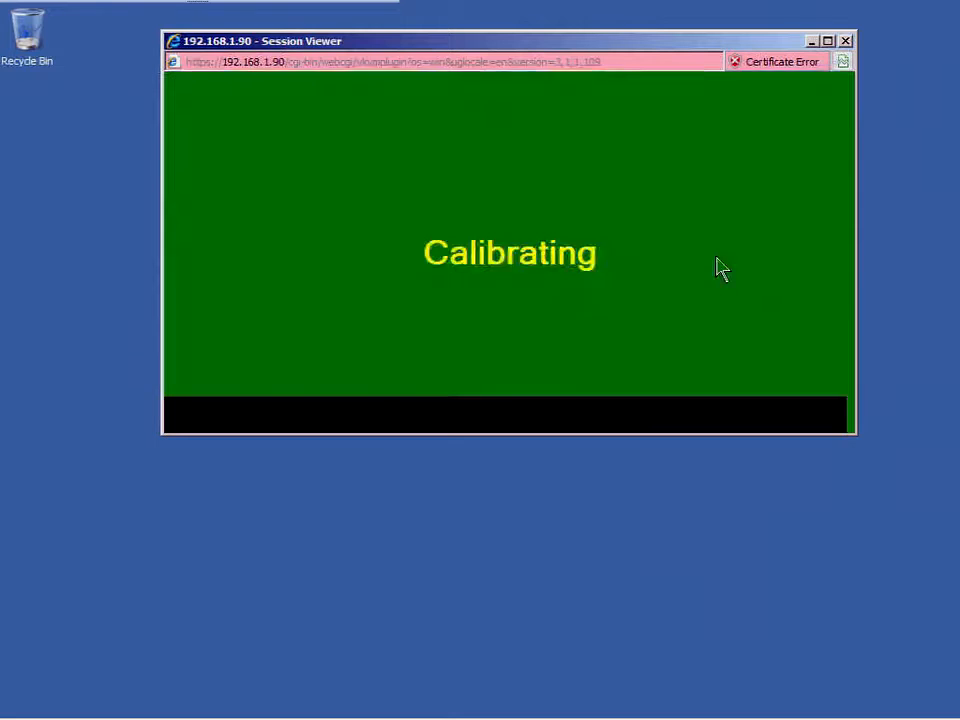
Choose Hard drive > Front USB: Cruzer in the Boot Device Menu and start the XenServer installer.
key("Down")
key("Down")
key("Return")
key("Down")
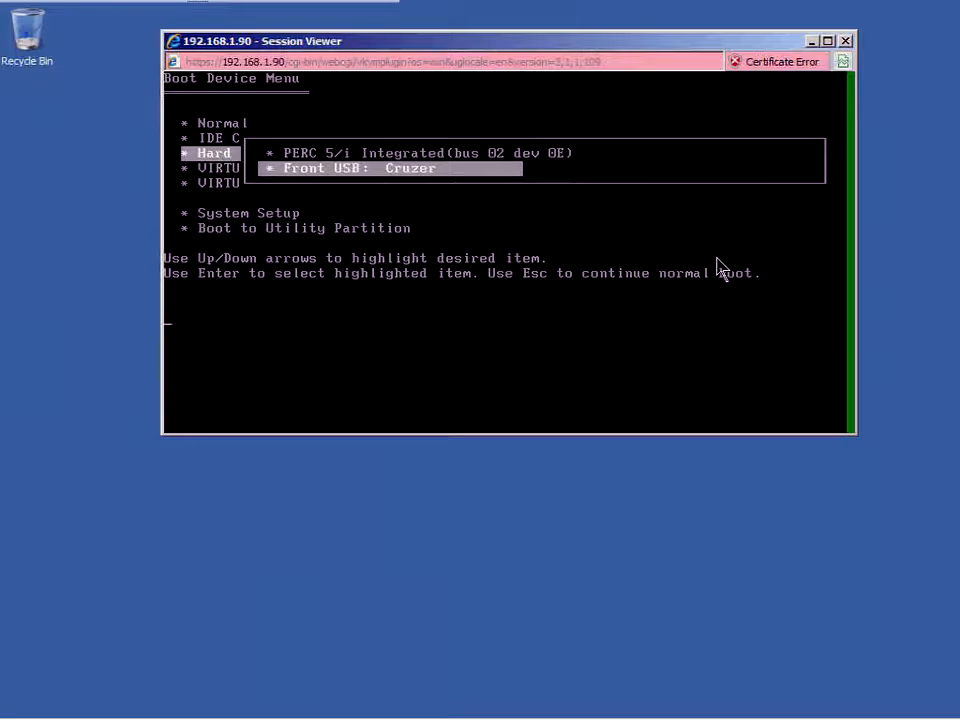
key("Return")
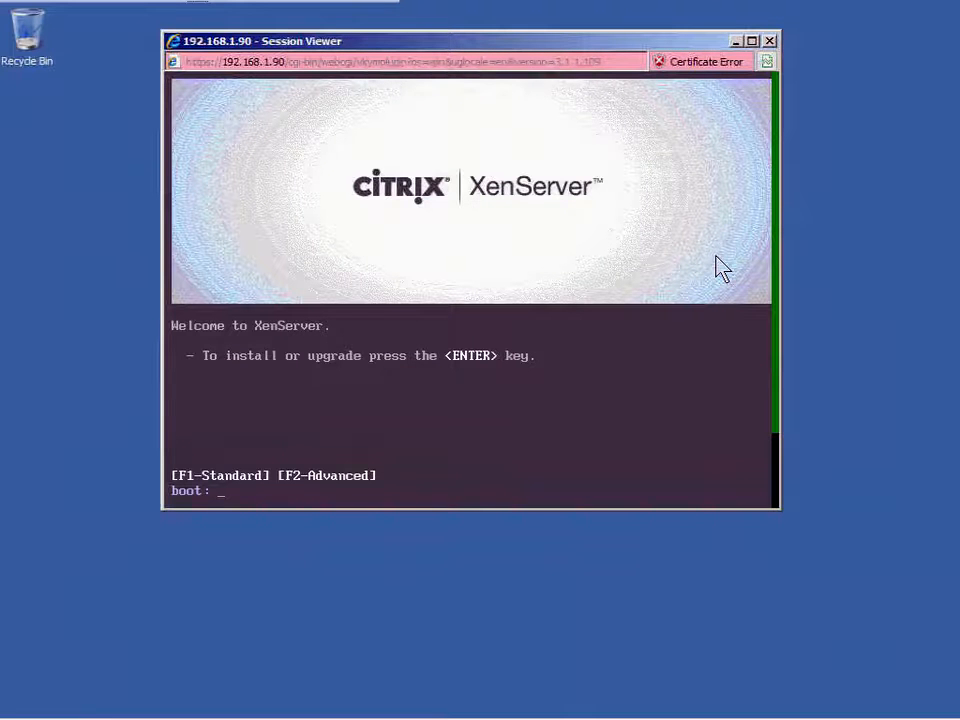
key("Return")
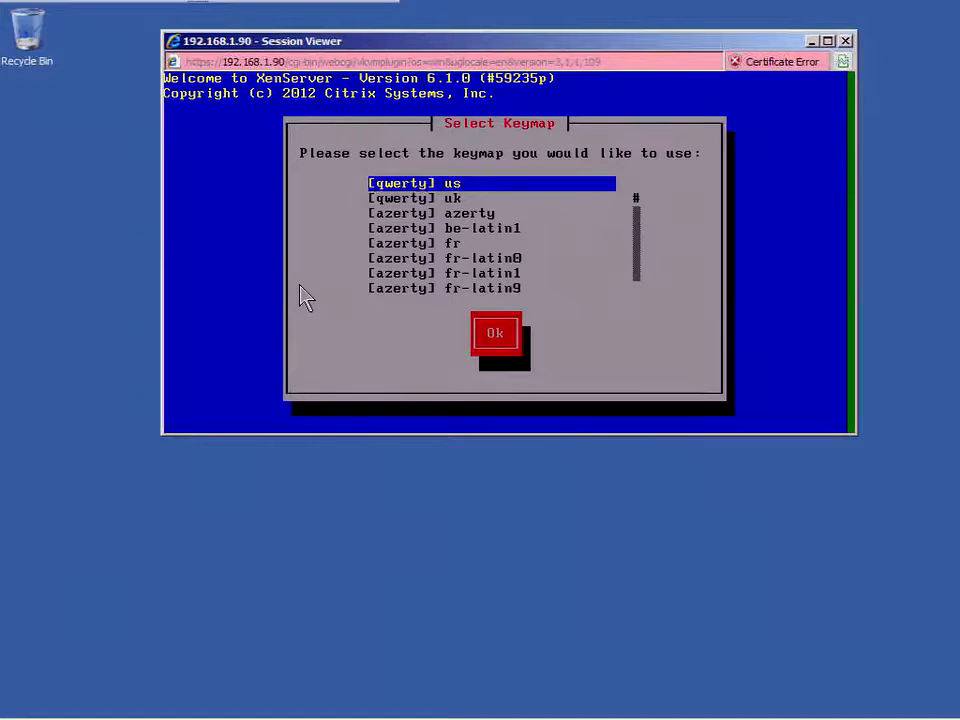
Confirm the us keymap, pass the welcome message, and accept the XenServer EULA.
key("Tab")
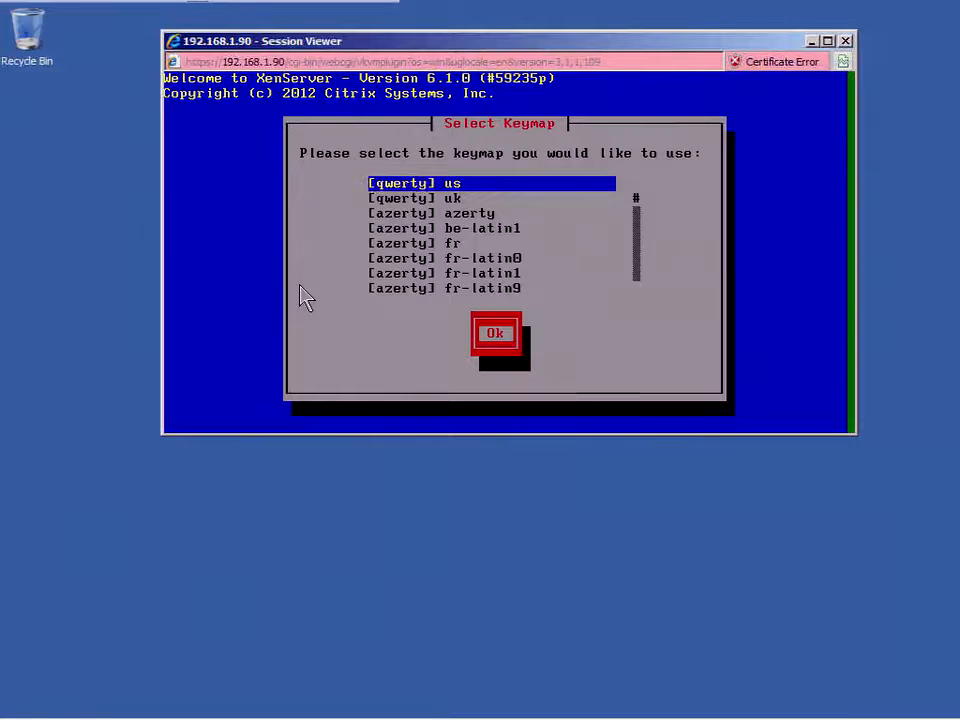
key("Return")
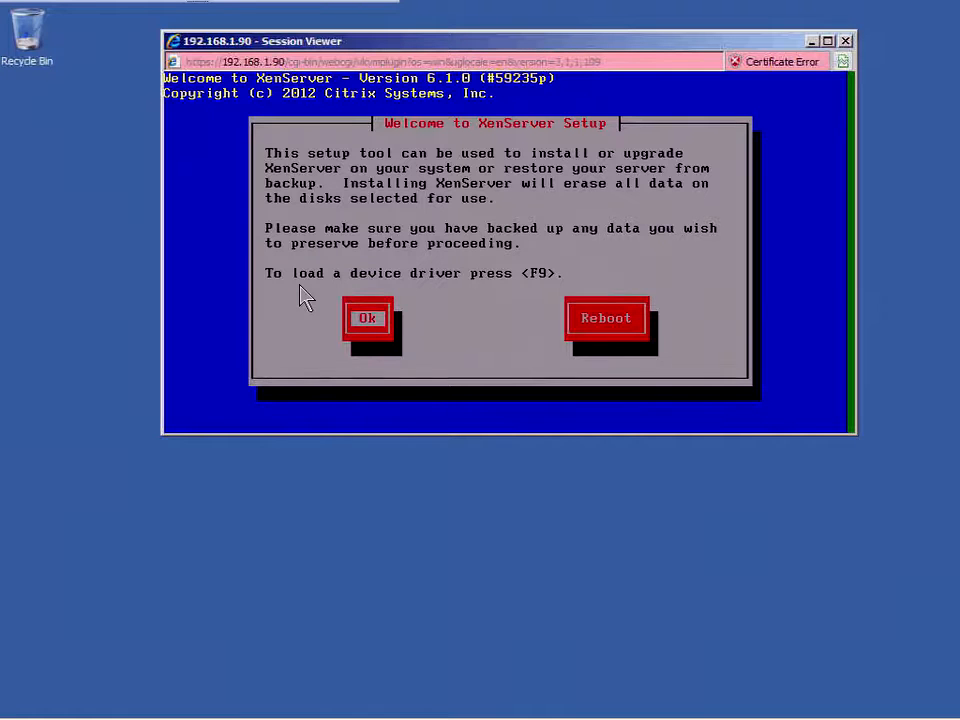
key("Return")
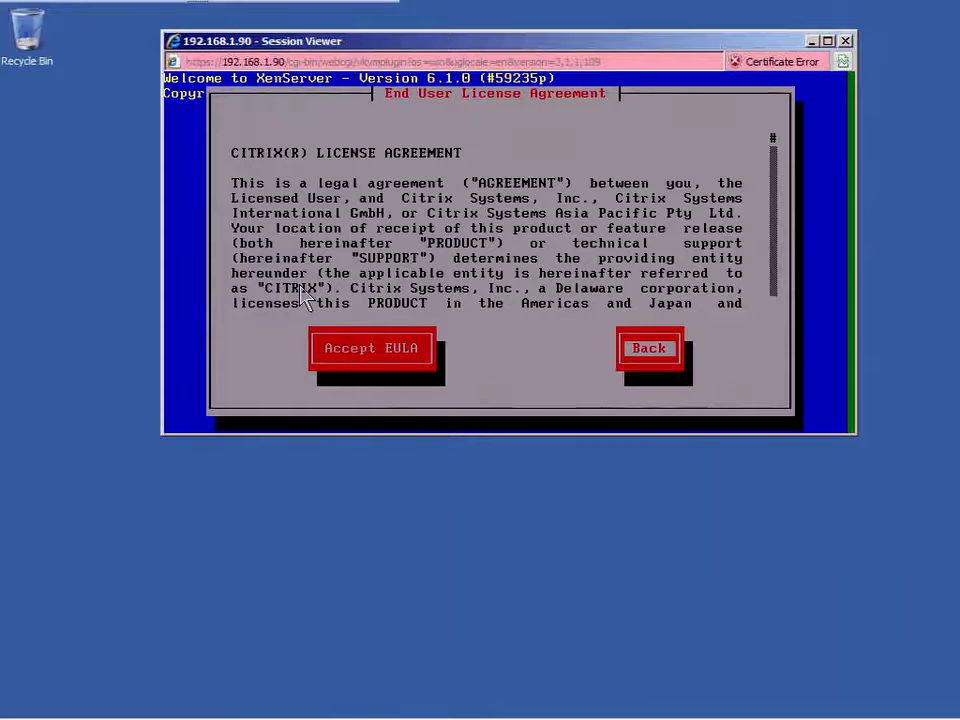
key("Tab")
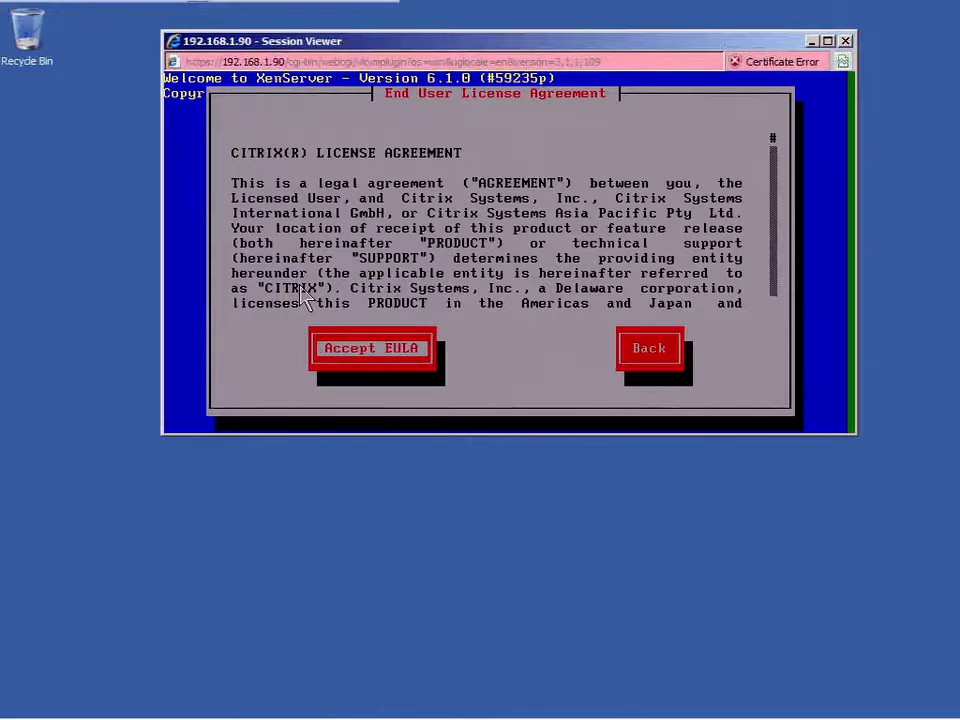
key("Return")
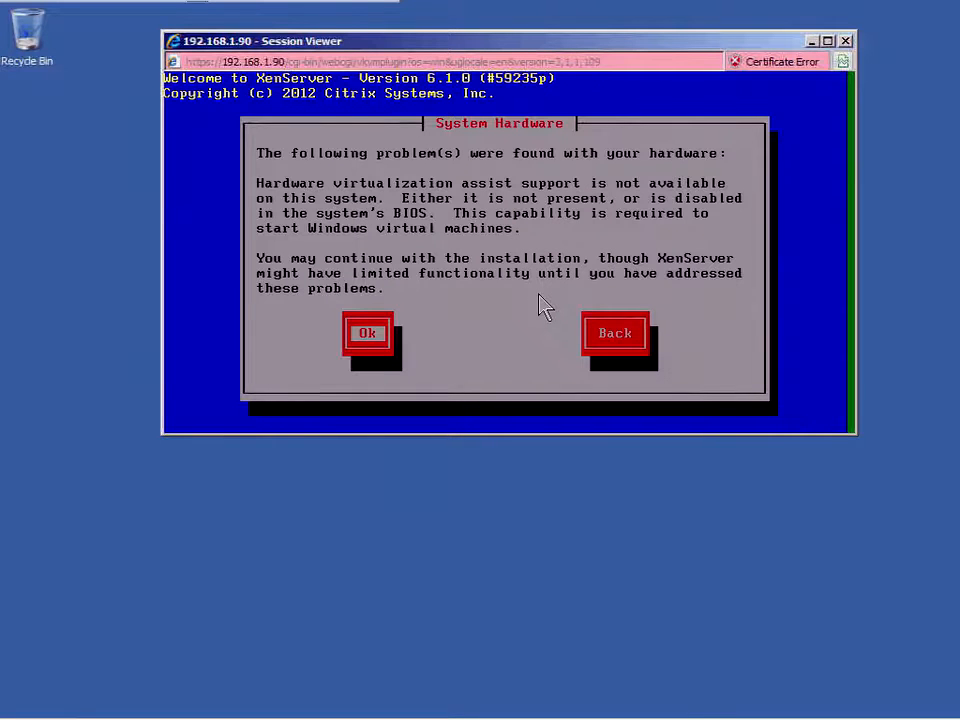
Go back from the virtualization warning to the setup welcome screen and switch to the DRAC browser.
key("Tab")
key("Return")
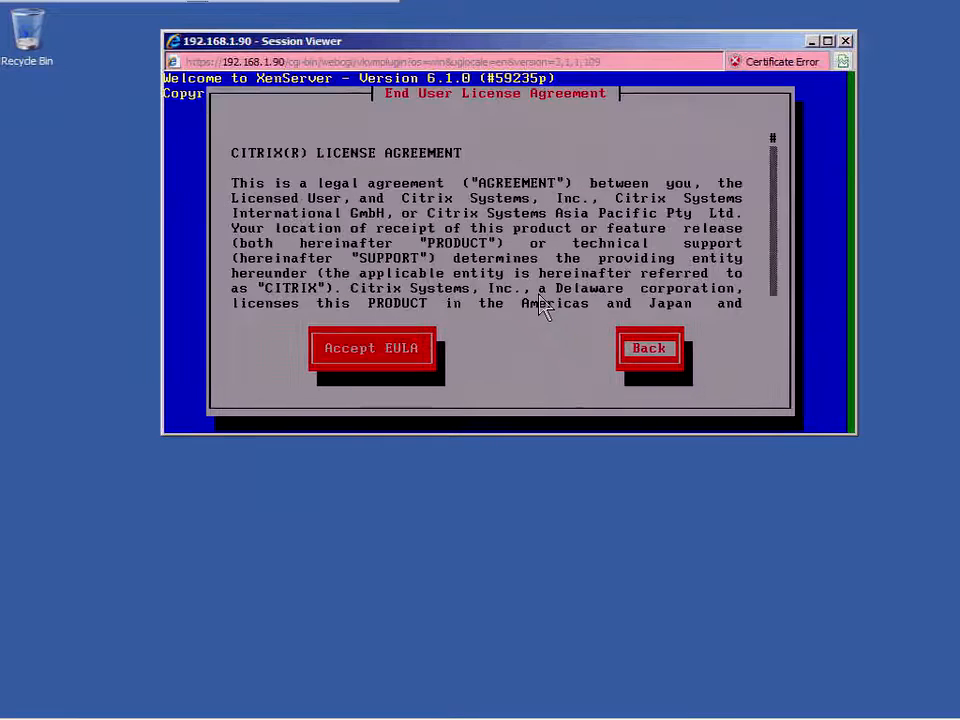
key("Return")
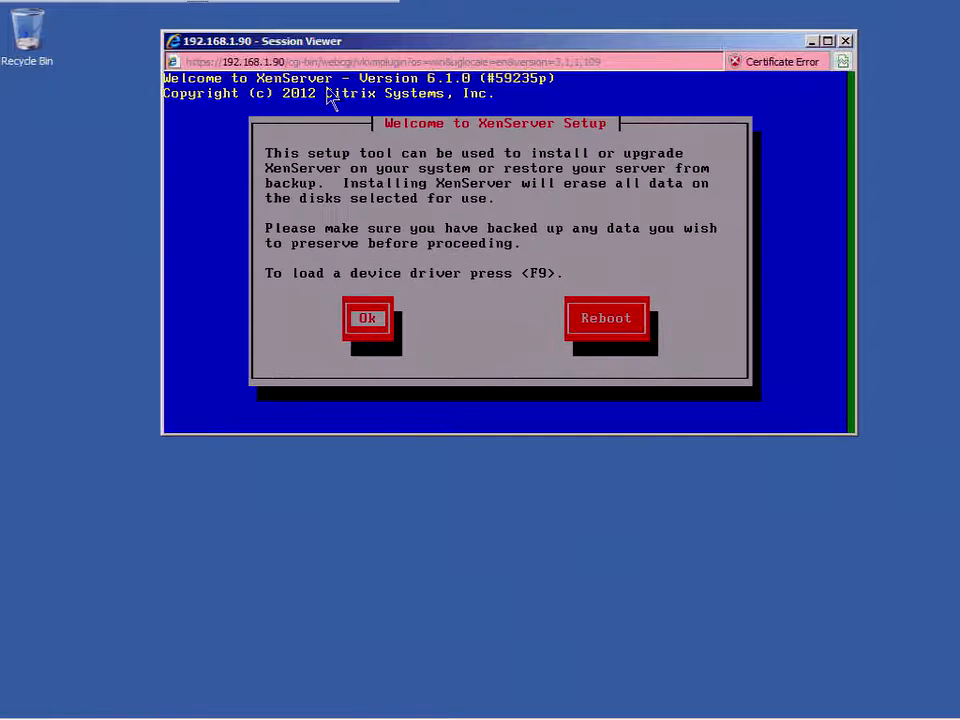
left_click(212, 705)
Apply and confirm Reset System in Power Management, then briefly show and hide the remote desktop.
left_click(191, 636)
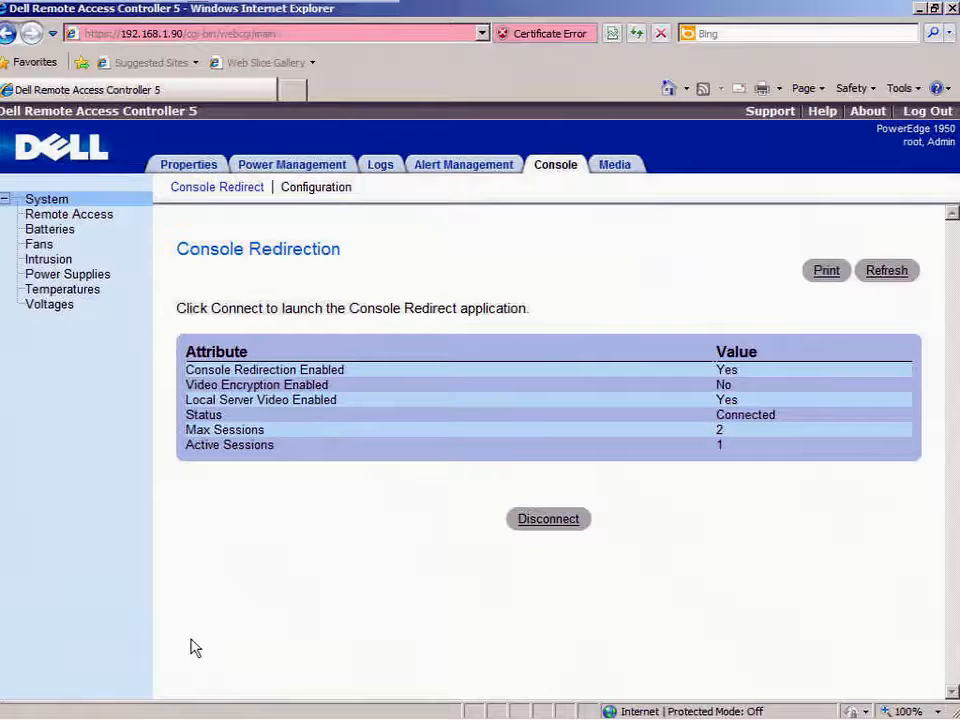
left_click(262, 168)
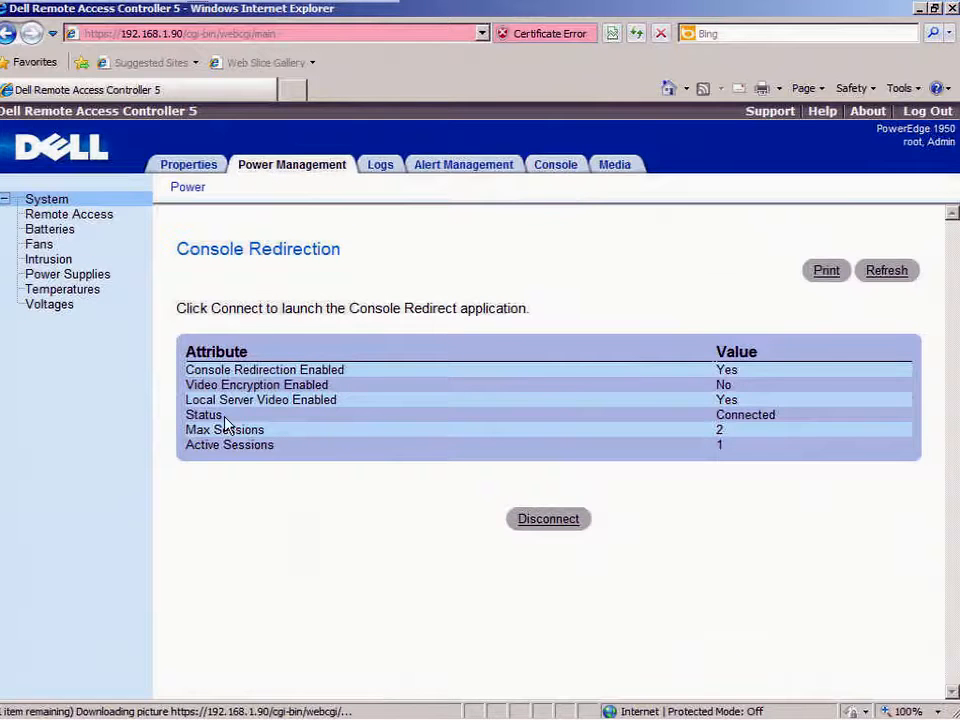
left_click(196, 496)
left_click(550, 591)
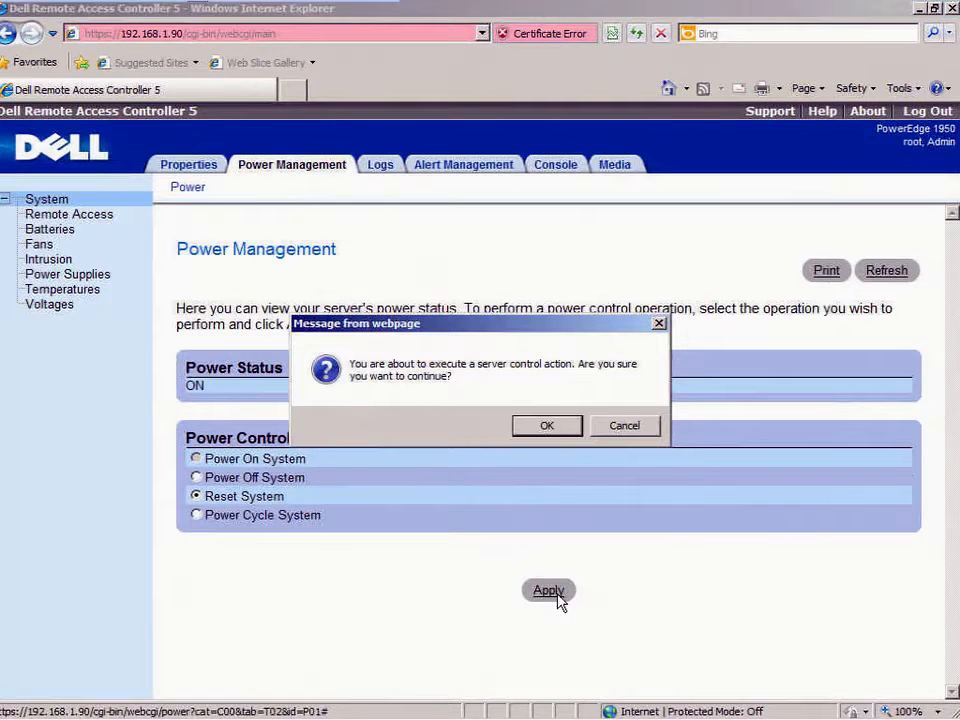
left_click(552, 427)
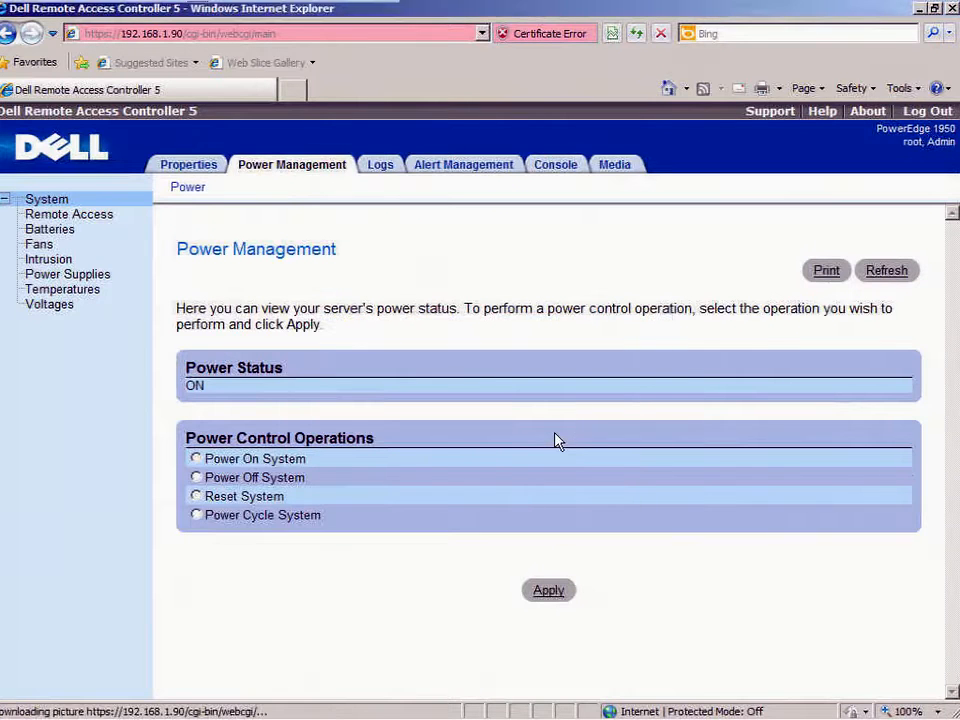
left_click(262, 702)
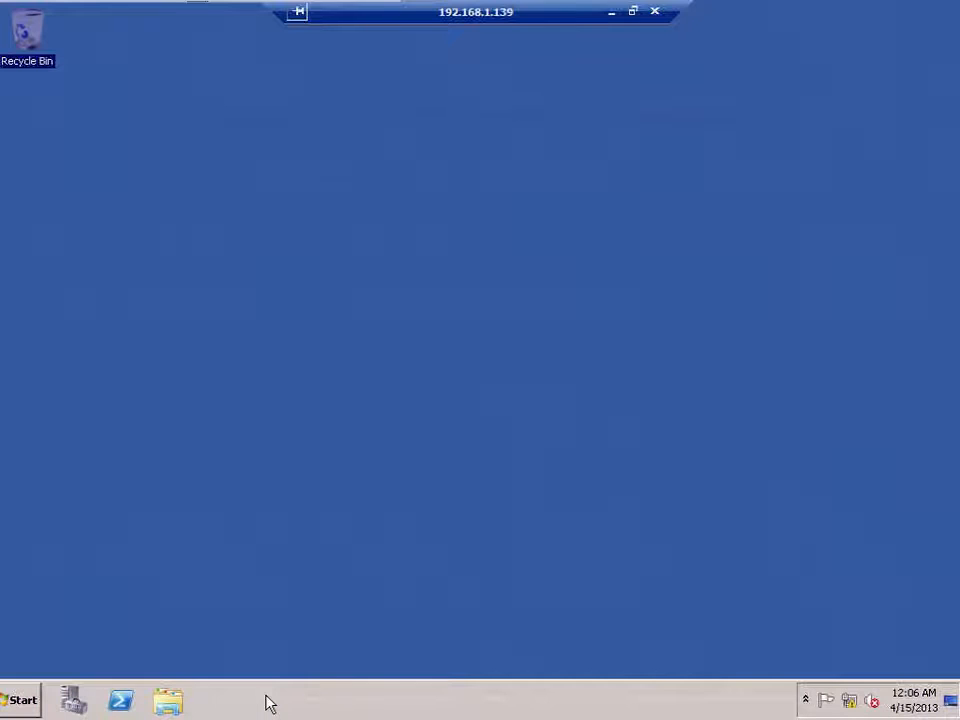
left_click(611, 13)
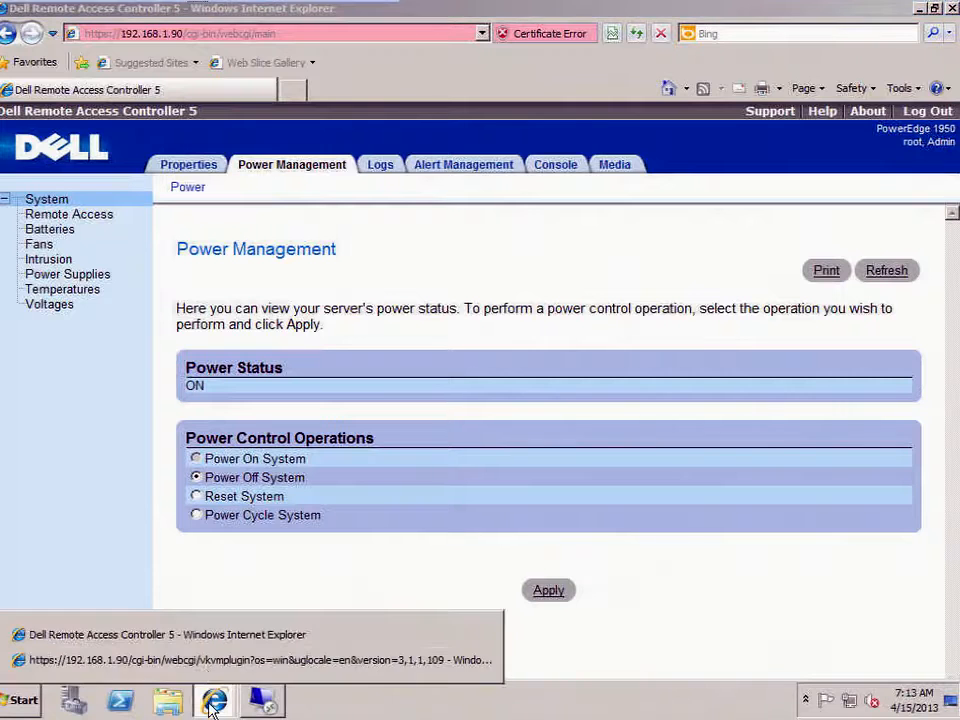
Press F2 at the Dell boot screen in the console viewer, then switch to the 192.168.1.139 remote desktop.
left_click(203, 663)
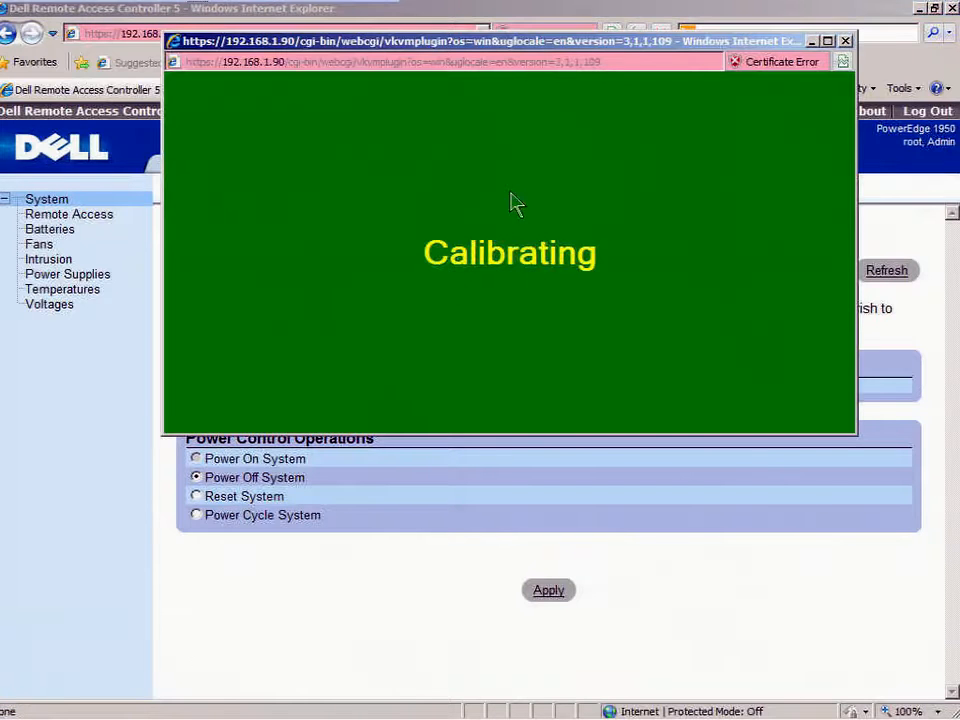
left_click(921, 10)
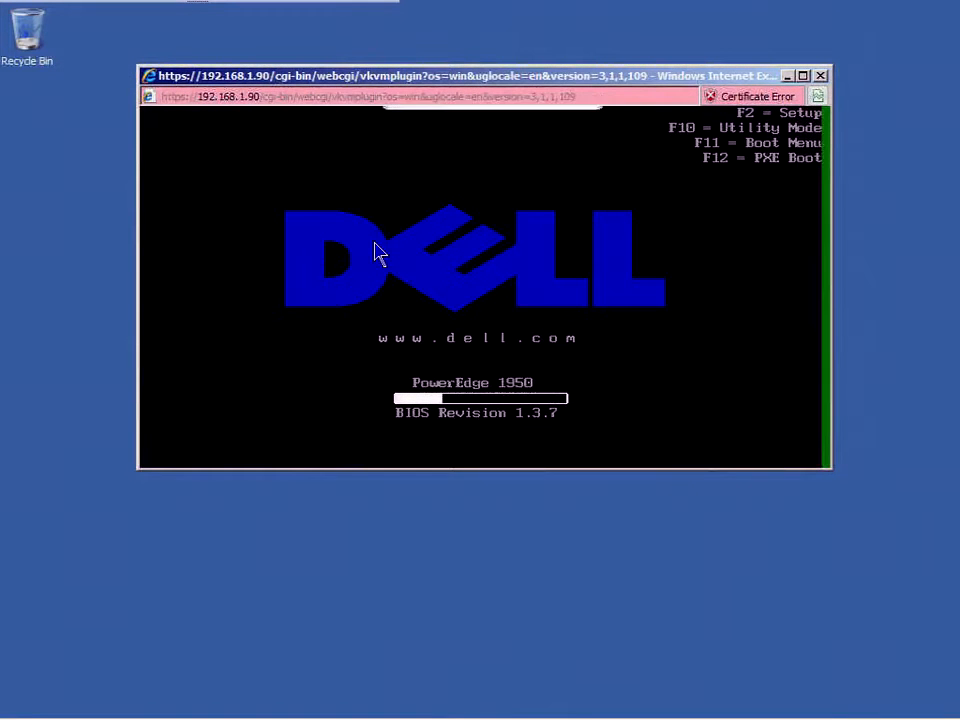
key("F2")
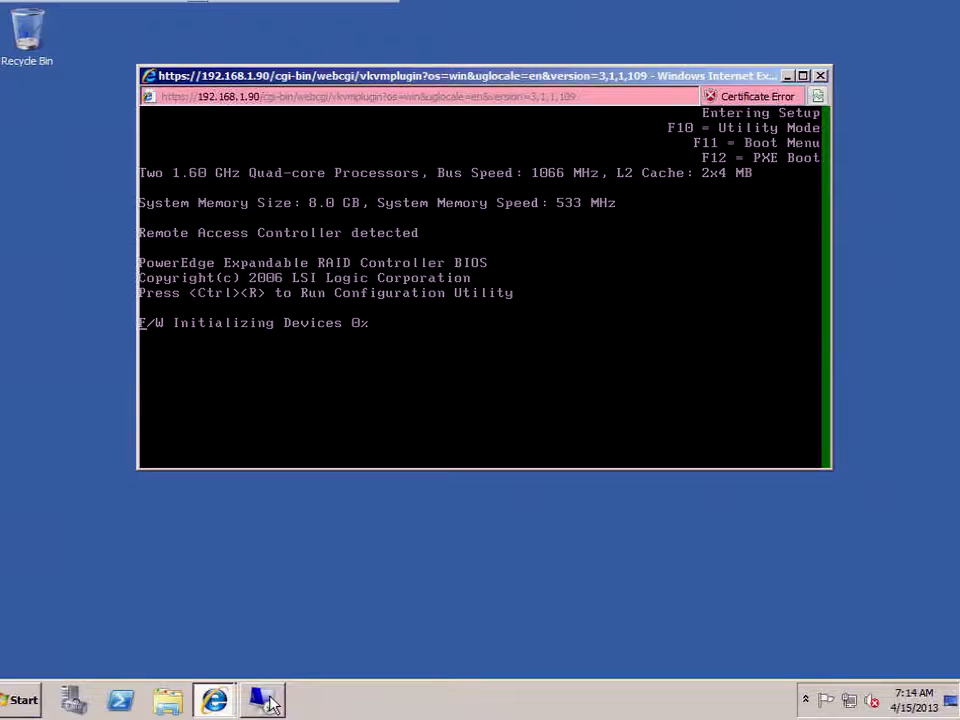
left_click(268, 702)
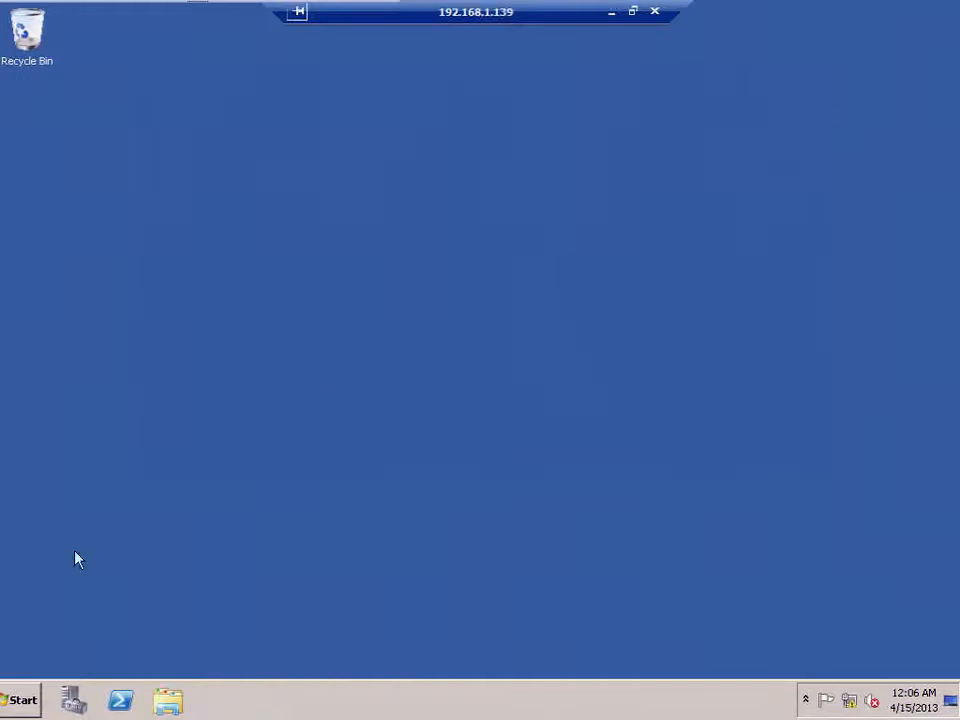
Launch DNS Manager from Administrative Tools and maximize its window.
left_click(22, 700)
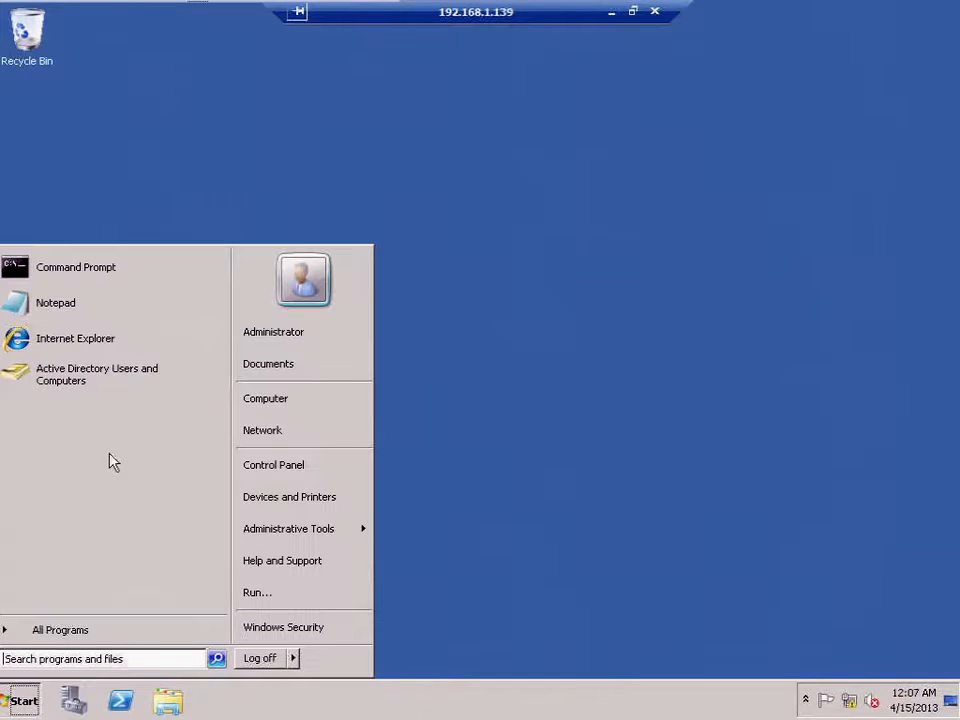
left_click(64, 635)
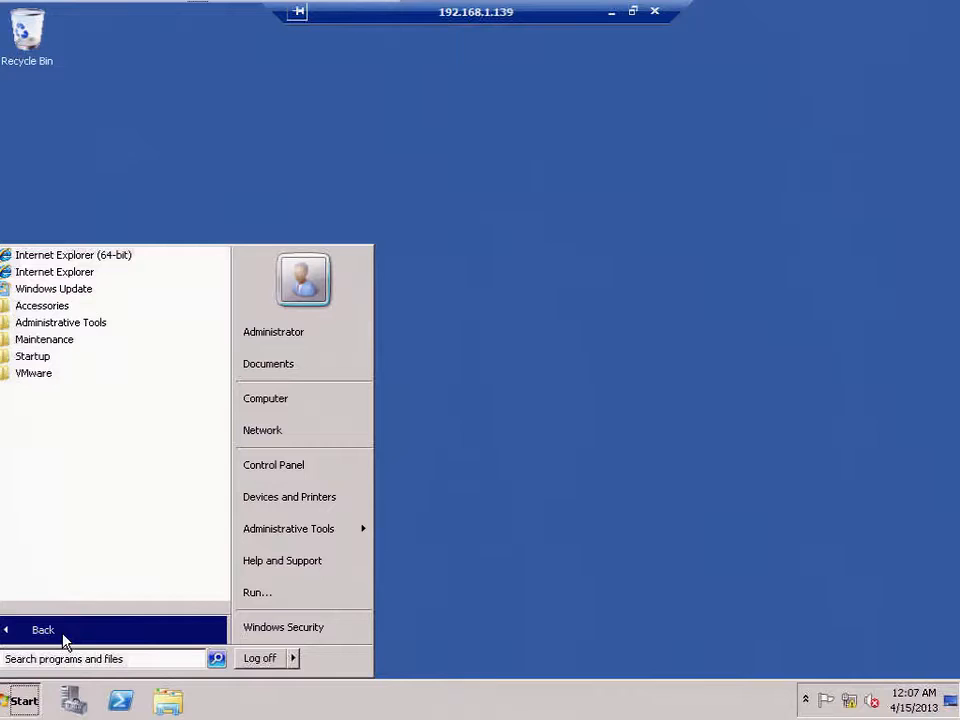
left_click(70, 324)
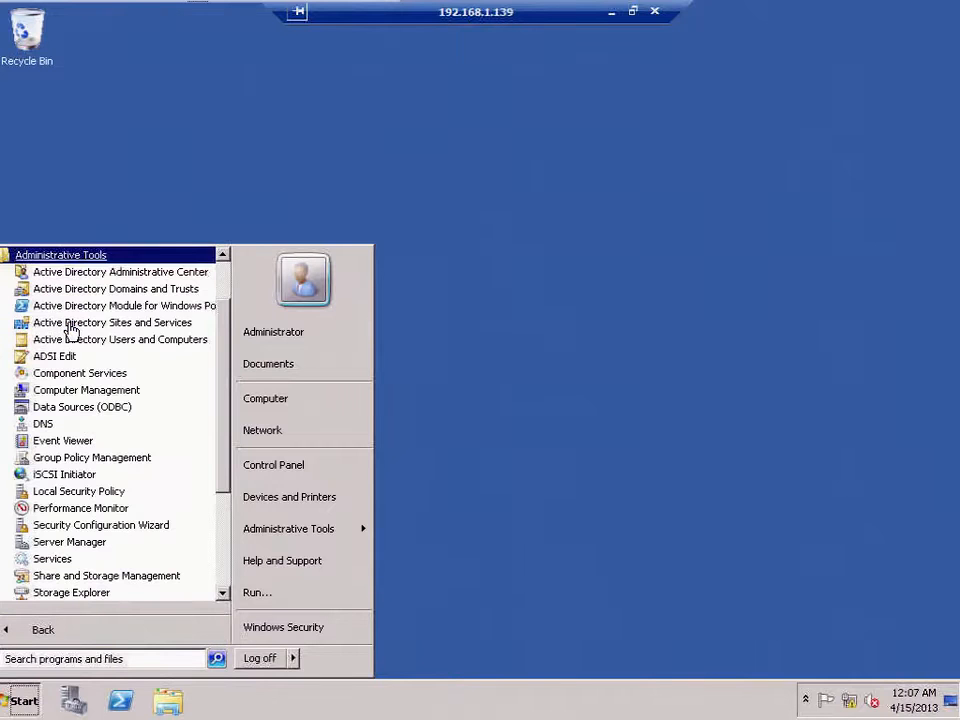
left_click(44, 424)
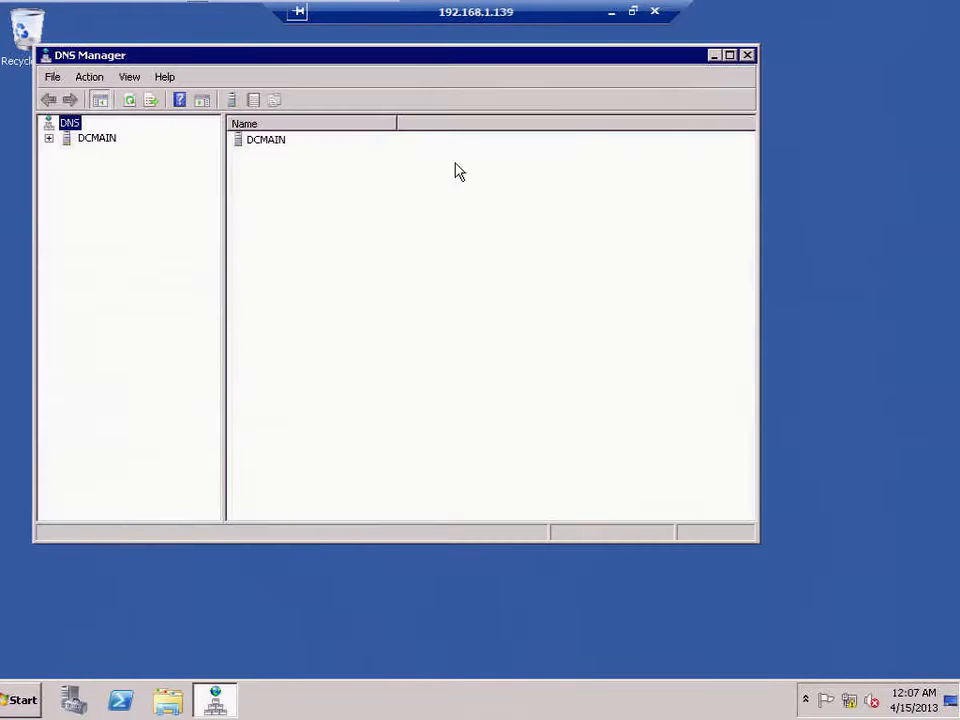
left_click(730, 56)
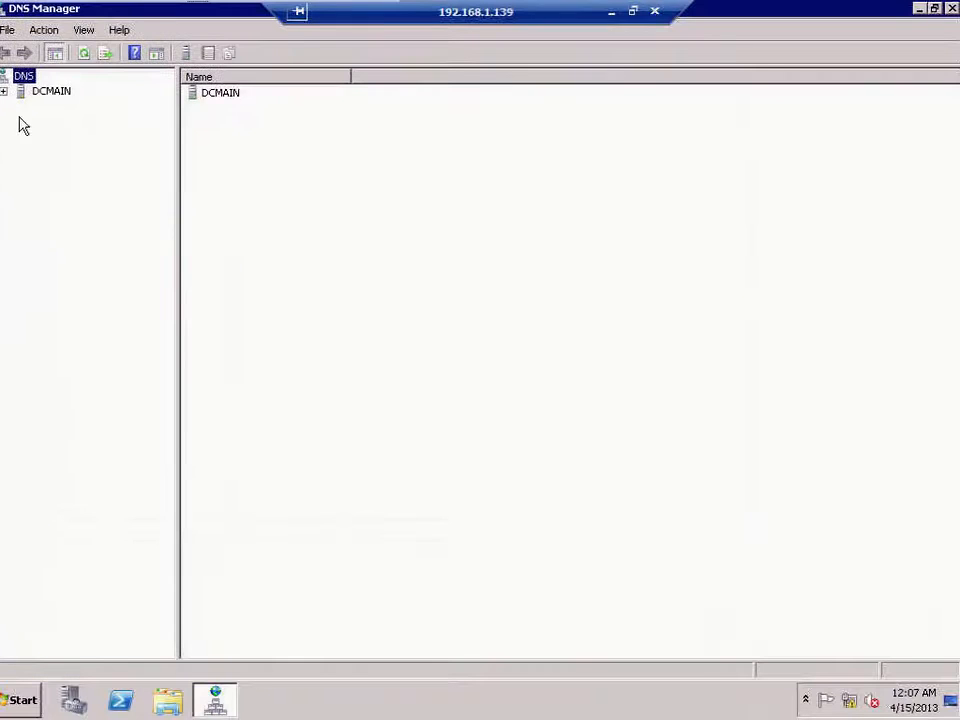
Run the New Zone Wizard under DCMAIN's Reverse Lookup Zones with network ID 192.168.1.
left_click(4, 91)
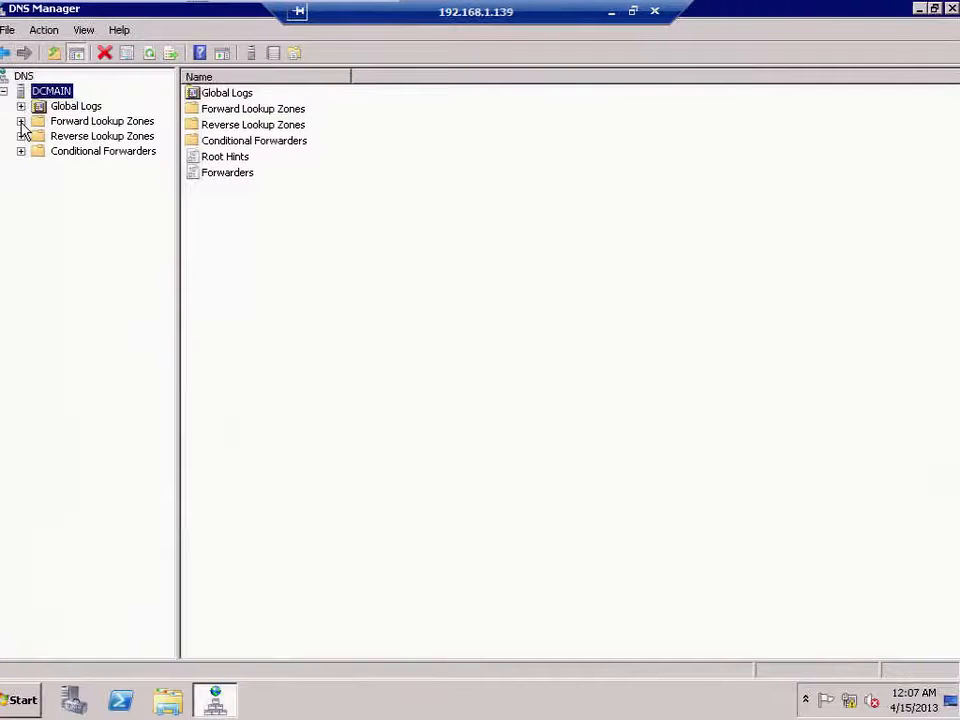
left_click(21, 122)
left_click(24, 167)
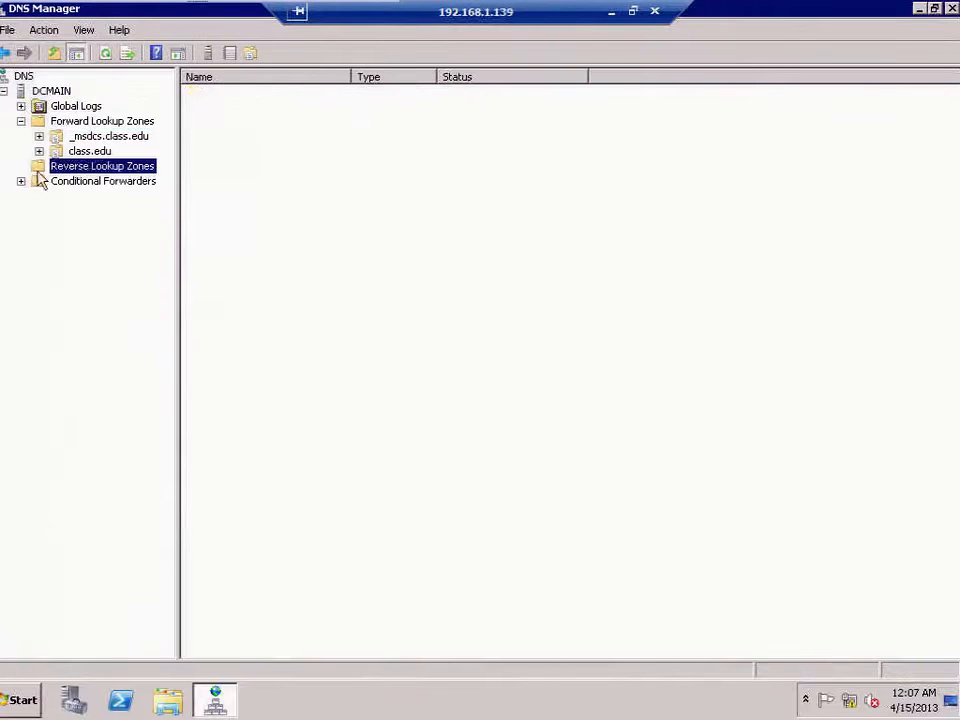
right_click(80, 167)
left_click(110, 179)
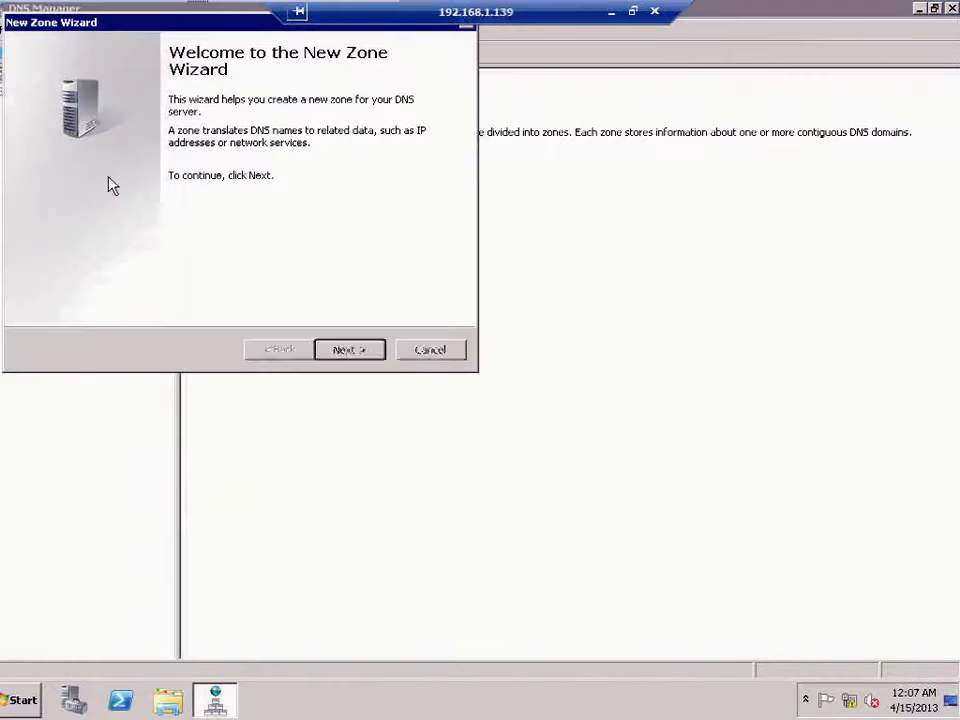
key("Return")
key("Return")
key("Return")
type("192168.1")
key("Return")
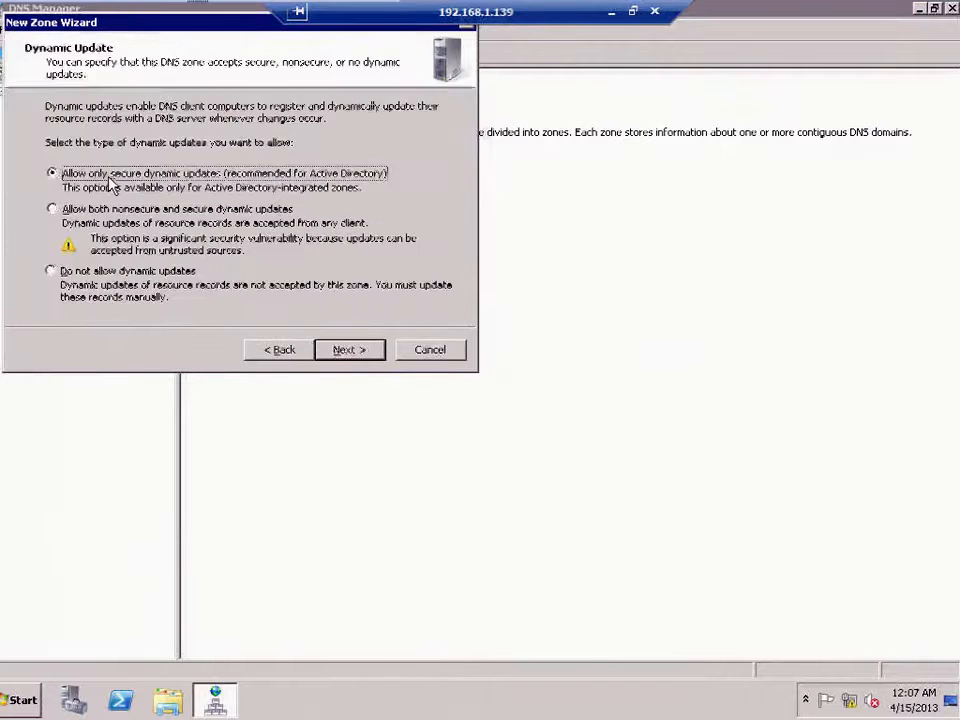
key("Return")
key("Return")
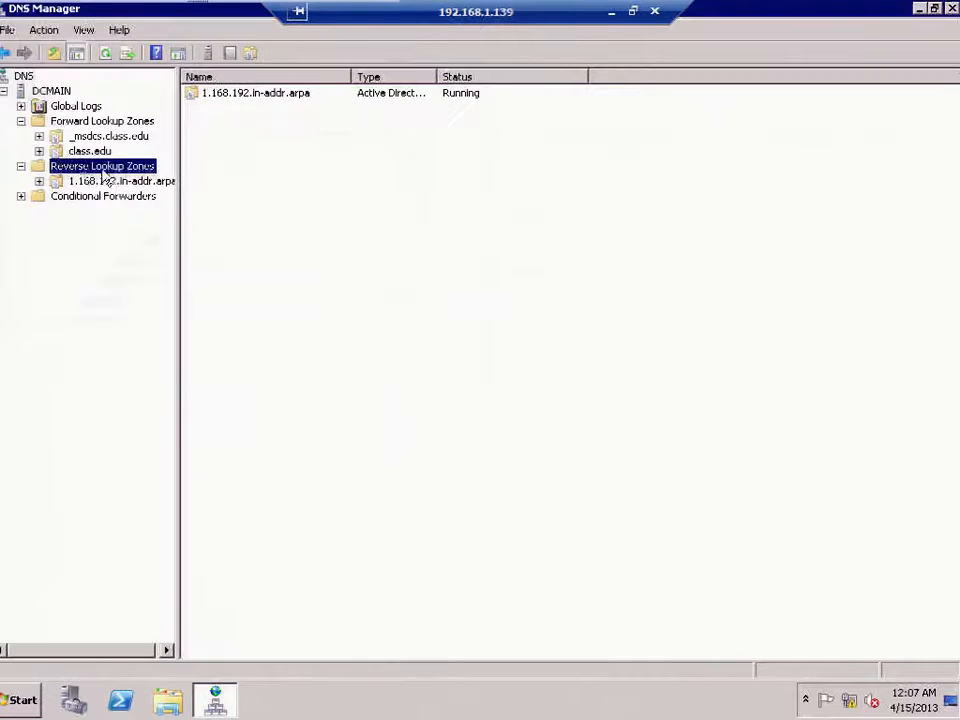
Start a new host record named xs01 in class.edu, then return to the server's BIOS console.
left_click(76, 124)
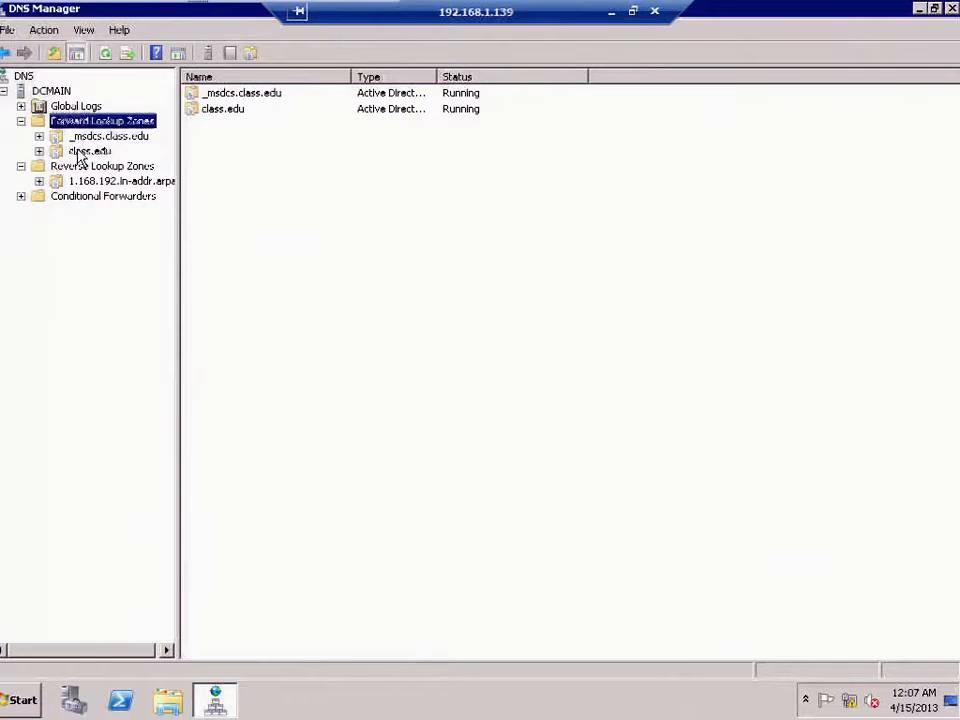
left_click(86, 153)
right_click(95, 155)
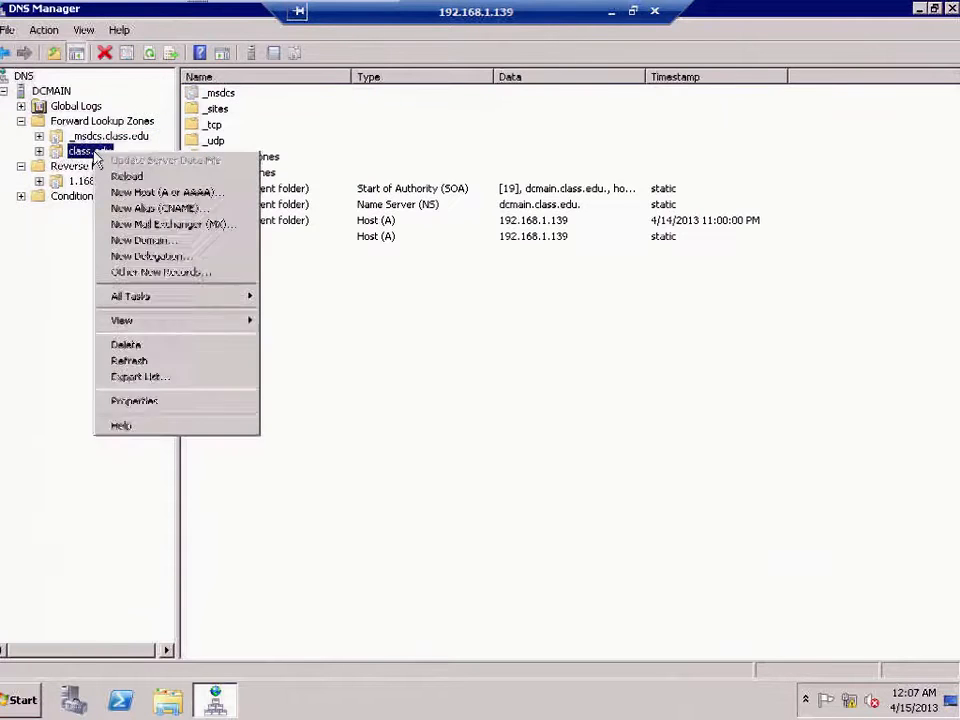
left_click(130, 194)
type("xs01")
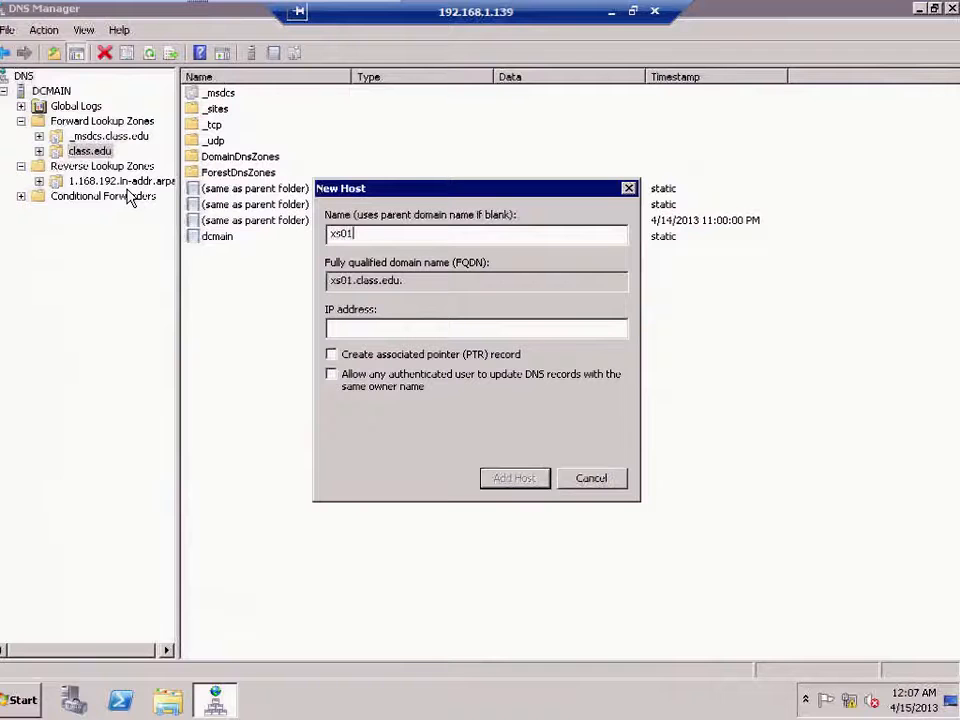
key("Tab")
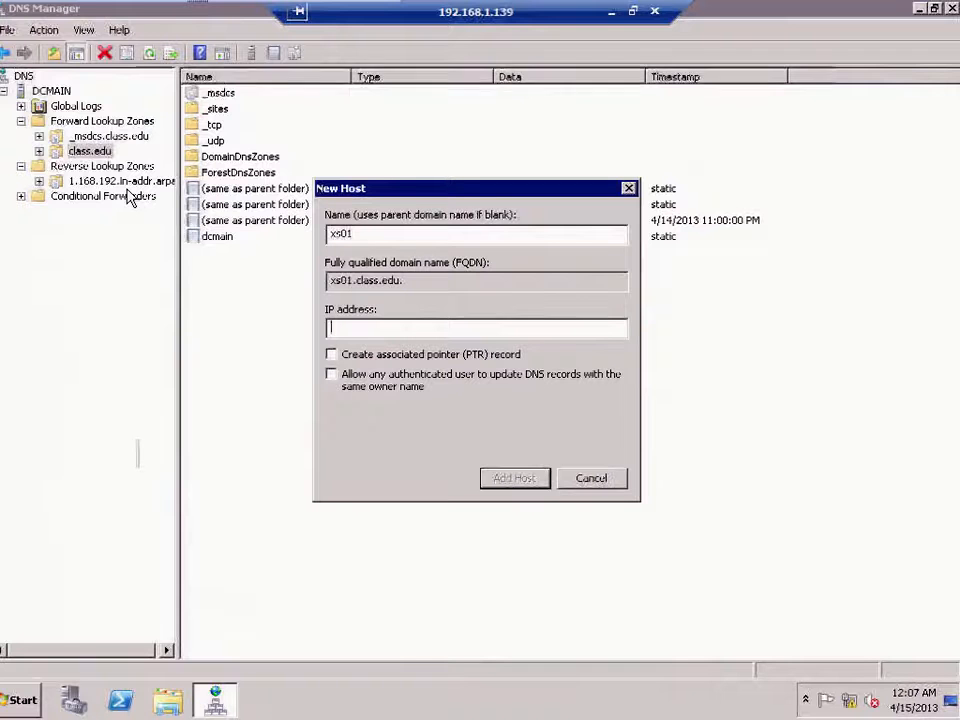
key("alt+Tab")
key("Down")
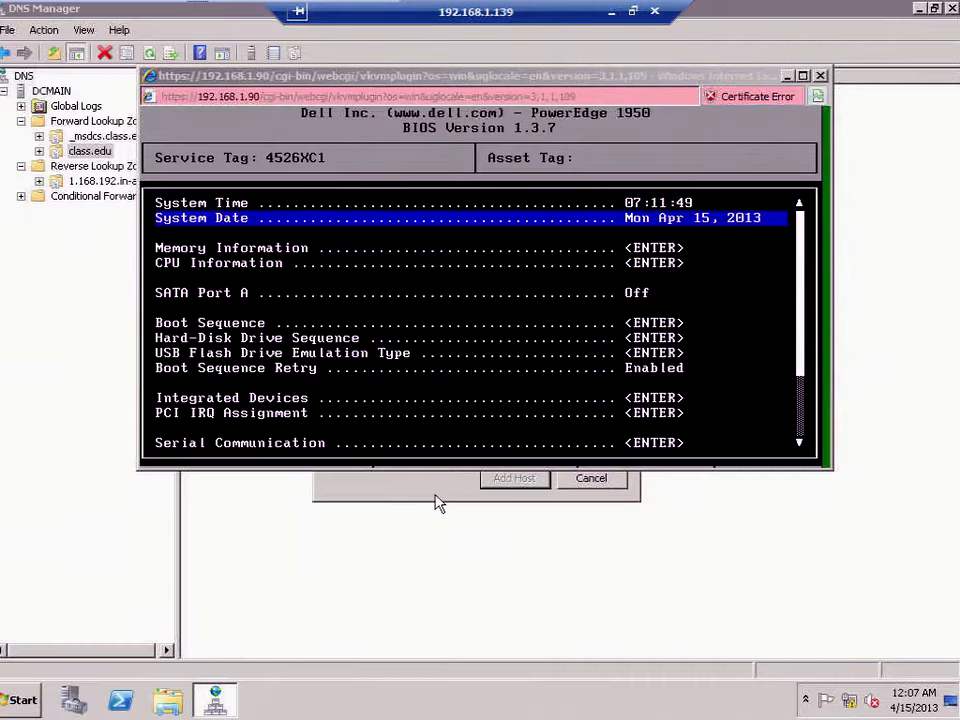
Set Virtualization Technology to Enabled under CPU Information in the BIOS setup.
left_click(497, 321)
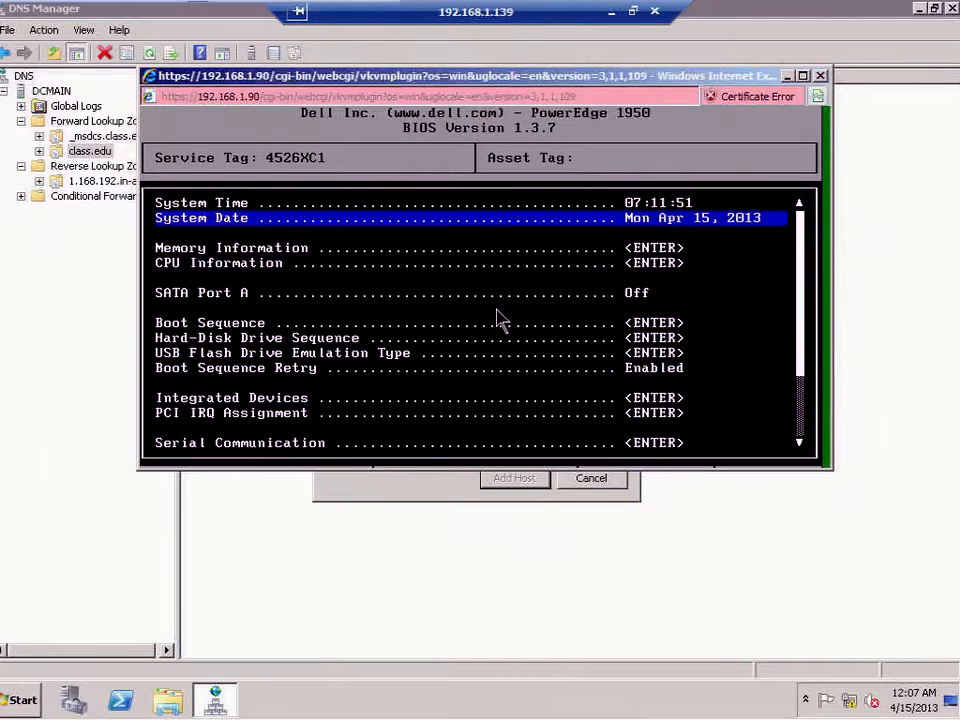
key("Down")
key("Down")
key("Down")
key("Down")
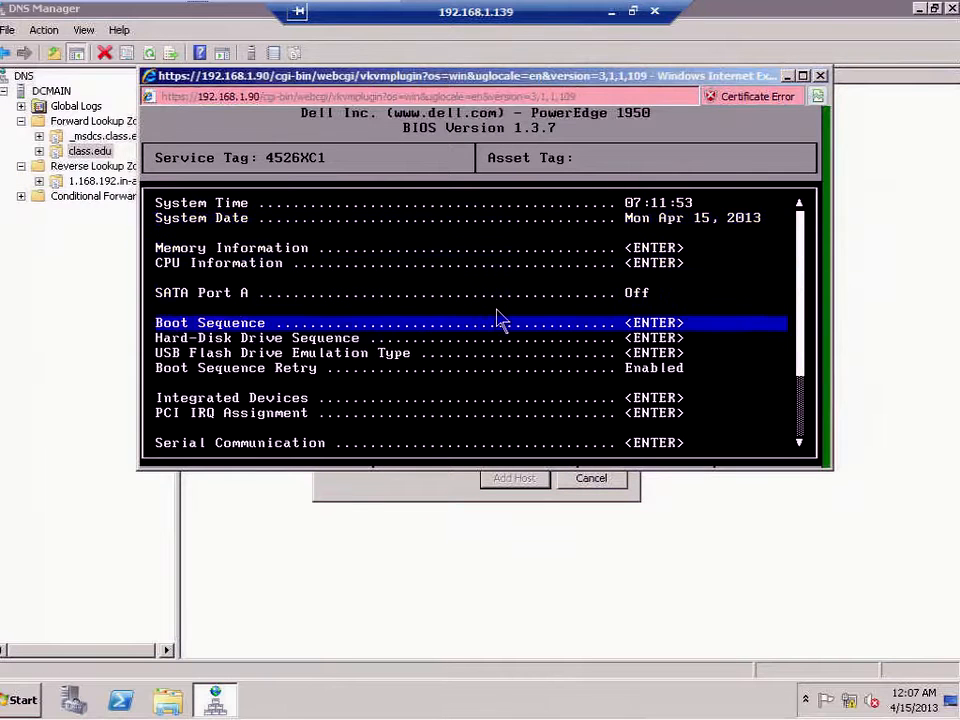
key("Up")
key("Up")
key("Return")
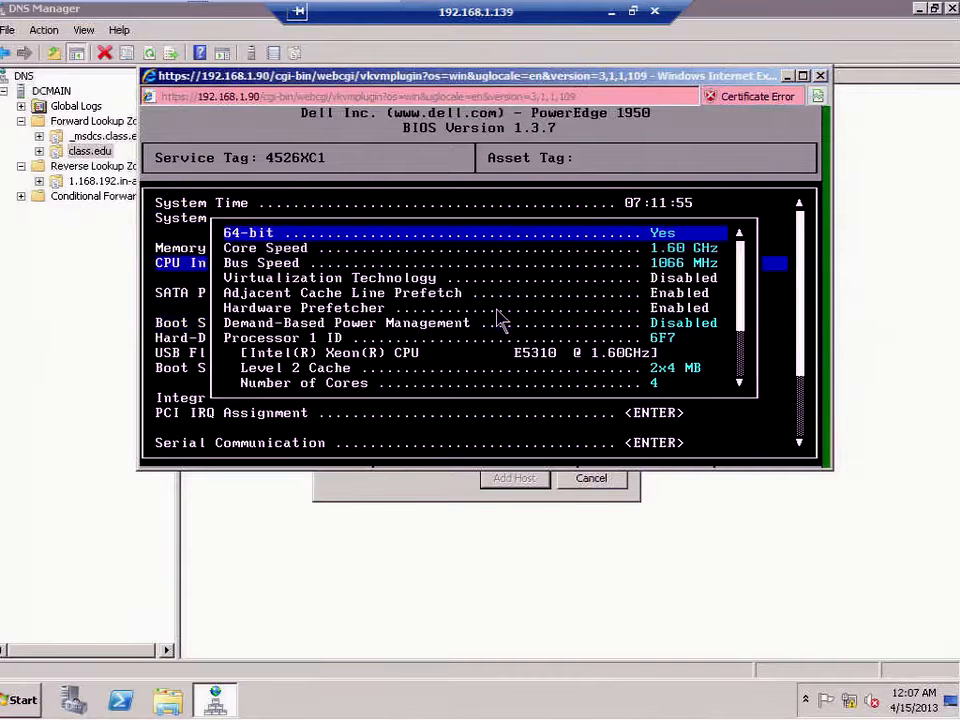
key("Down")
key("Down")
key("Down")
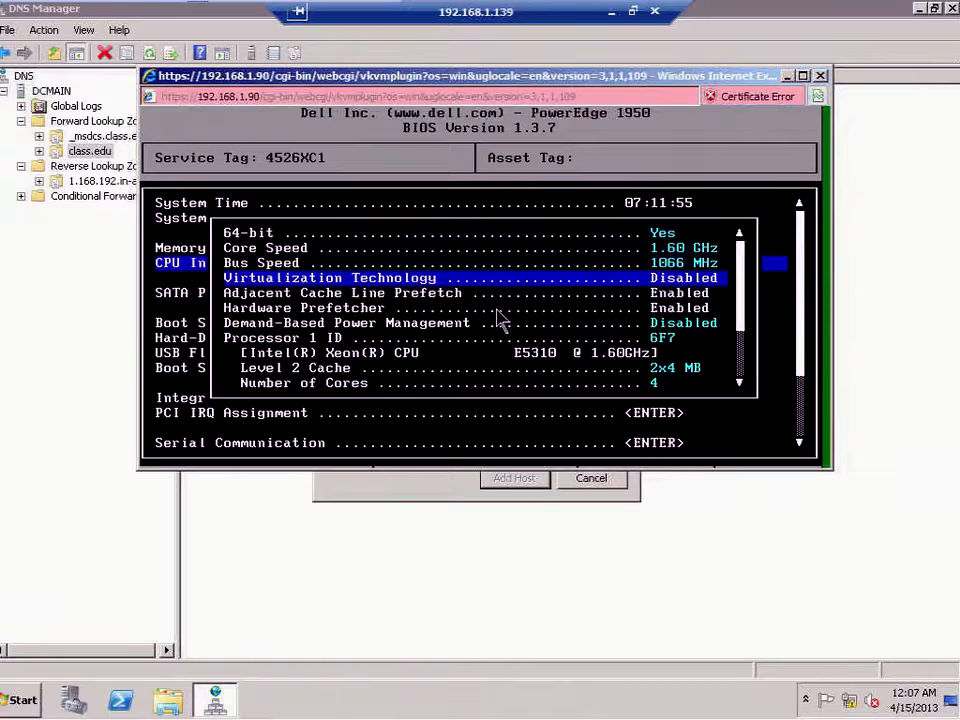
key("Escape")
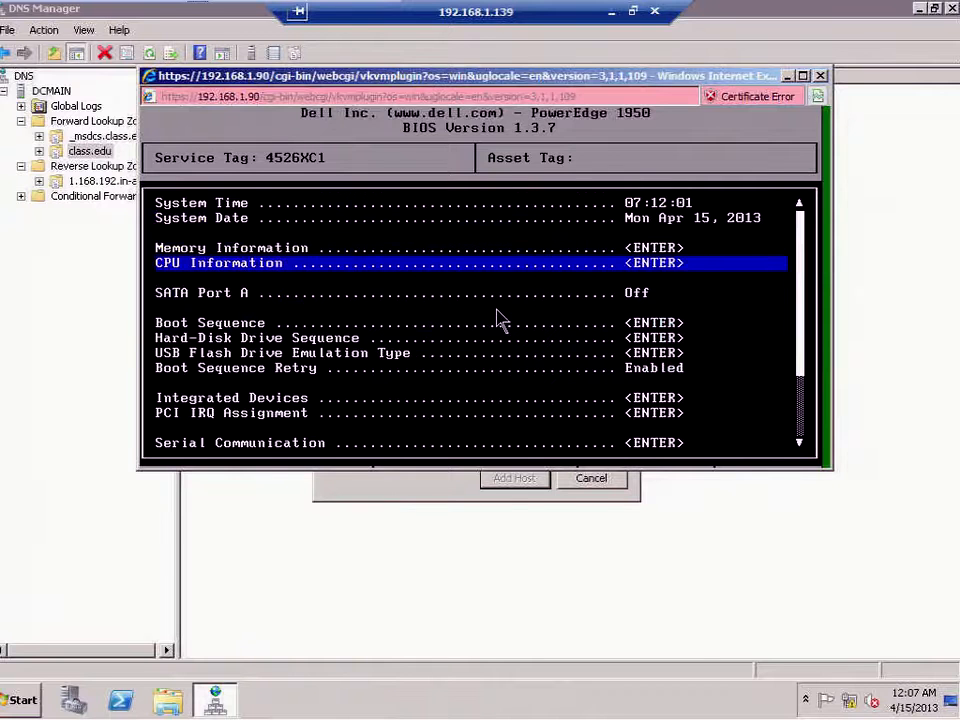
key("Return")
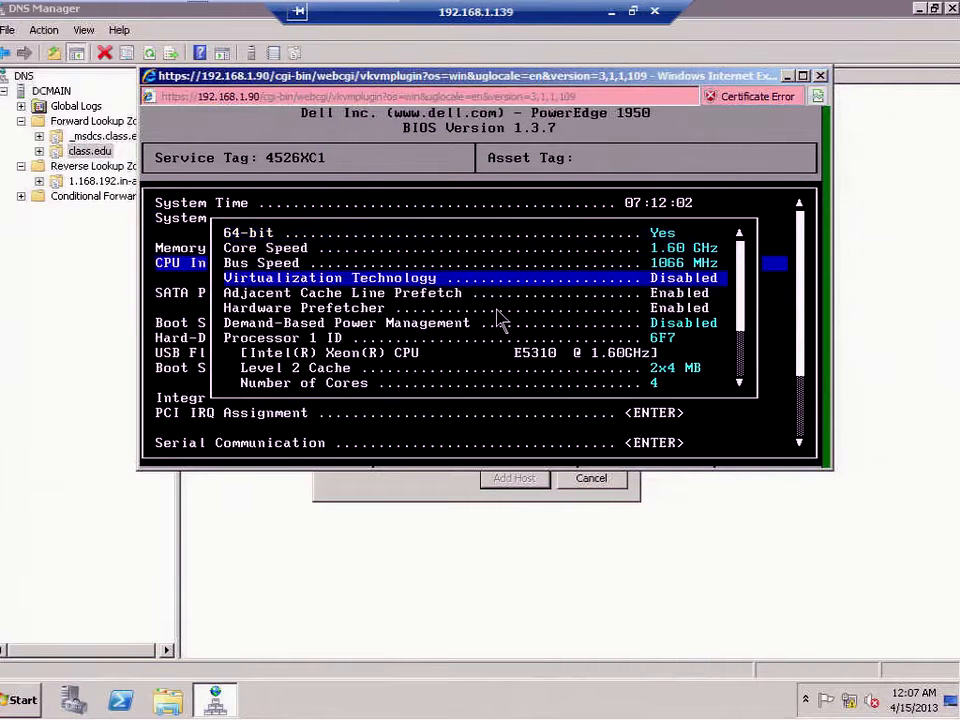
key("Right")
Reopen CPU Information to confirm Virtualization Technology reads Enabled, then back out.
key("Up")
key("Down")
key("Down")
key("Down")
key("Down")
key("Down")
key("Down")
key("Down")
key("Down")
key("Down")
key("Down")
key("Down")
key("Down")
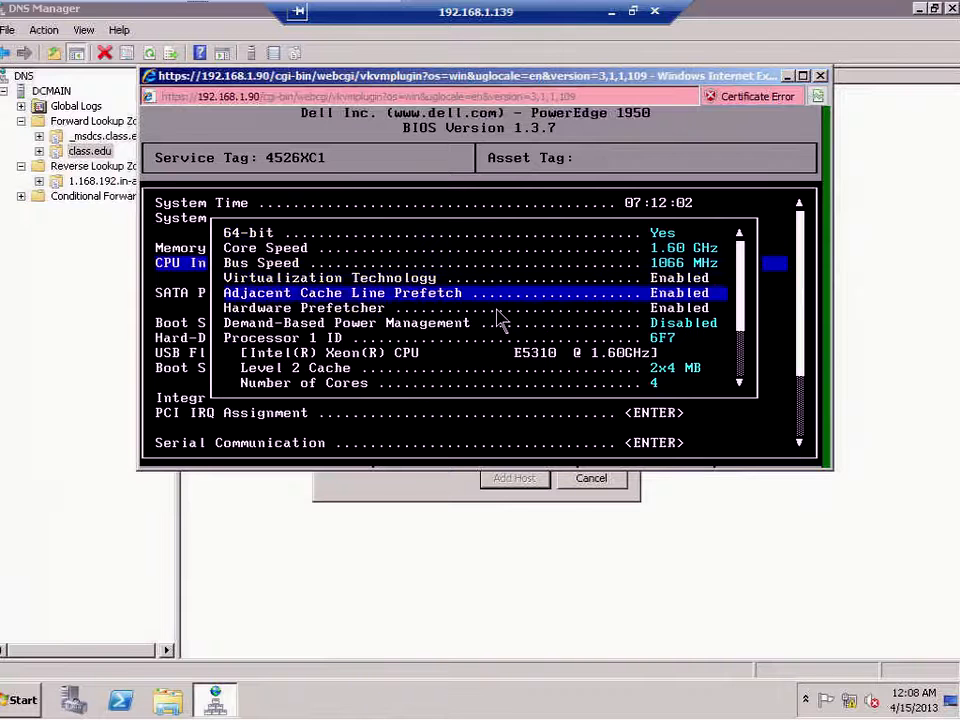
key("Escape")
key("Return")
key("Down")
key("Down")
key("Down")
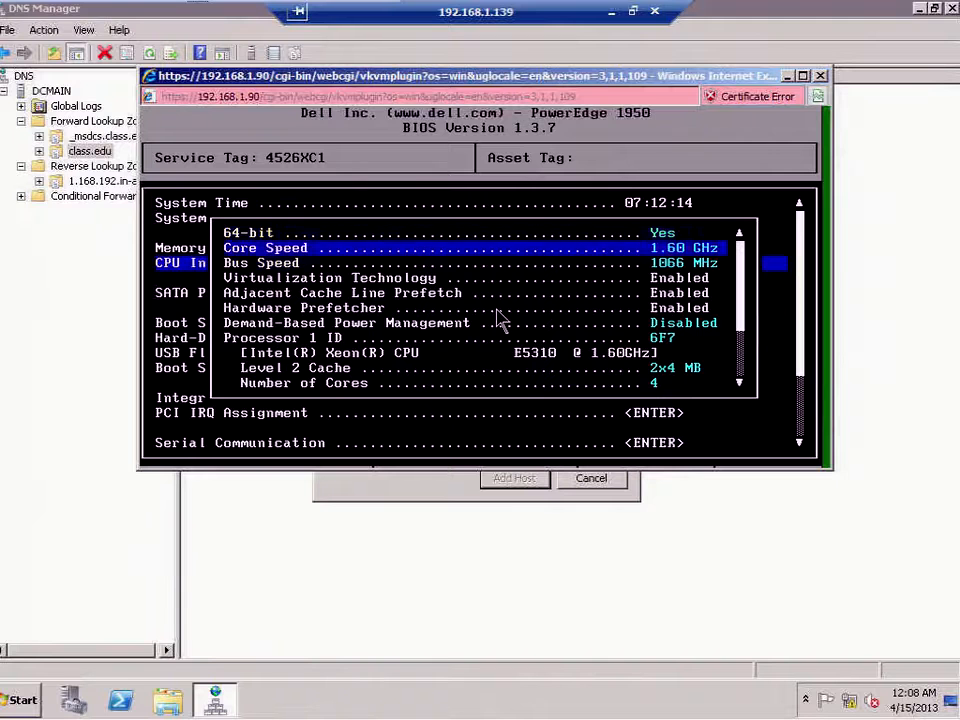
key("Escape")
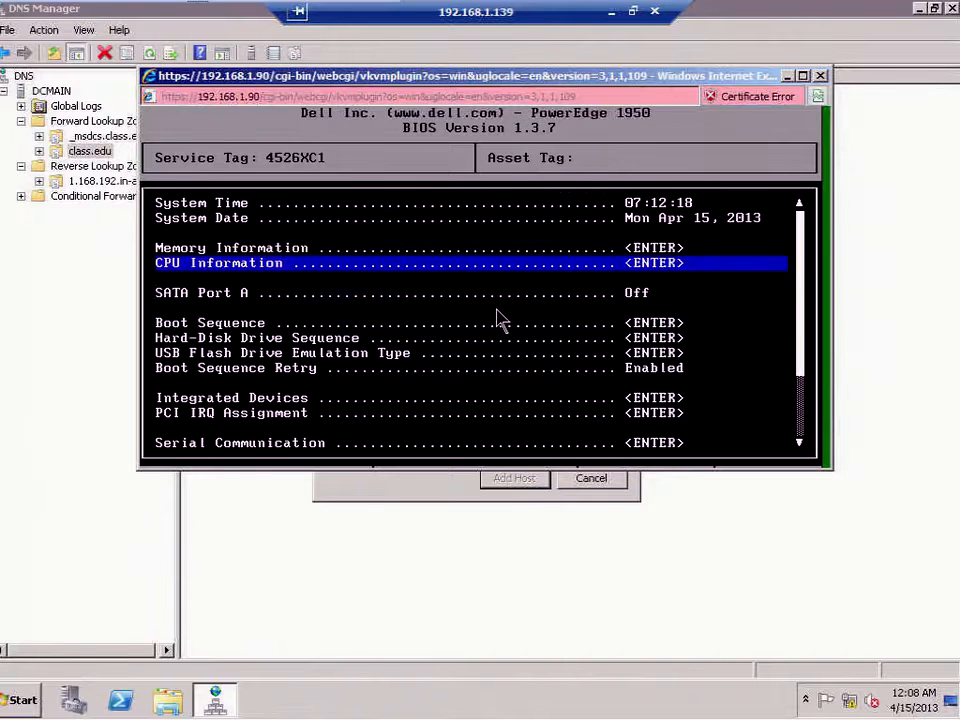
key("Down")
key("Down")
key("Down")
key("Down")
key("Down")
key("Down")
key("Down")
key("Down")
key("Down")
key("Down")
key("Down")
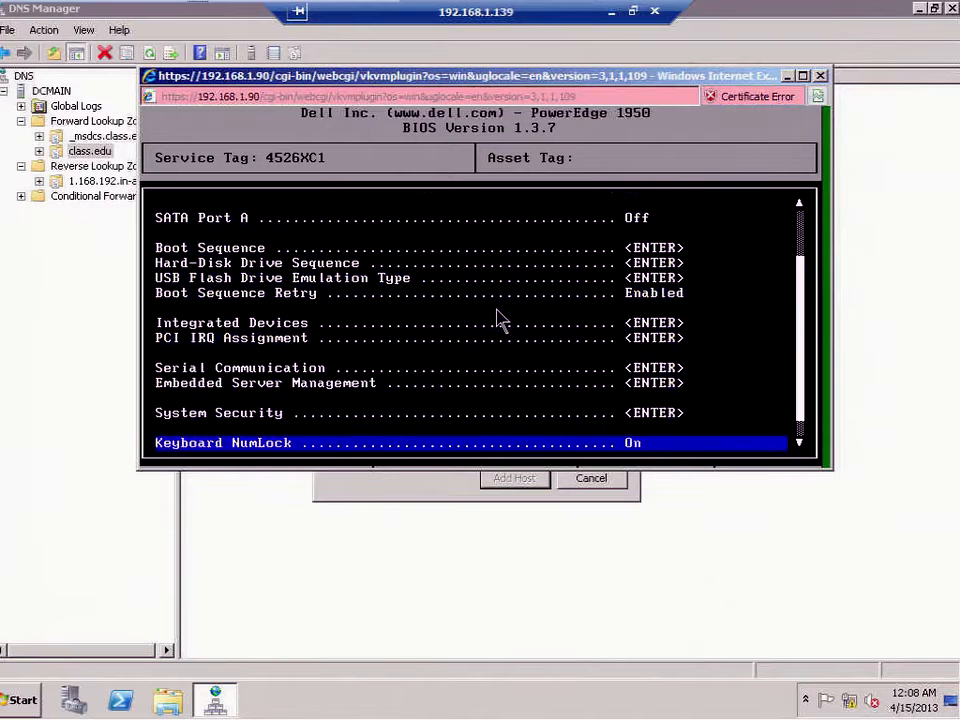
Save the BIOS changes, exit, and enter the Boot Menu with F11 during restart.
key("Escape")
key("Return")
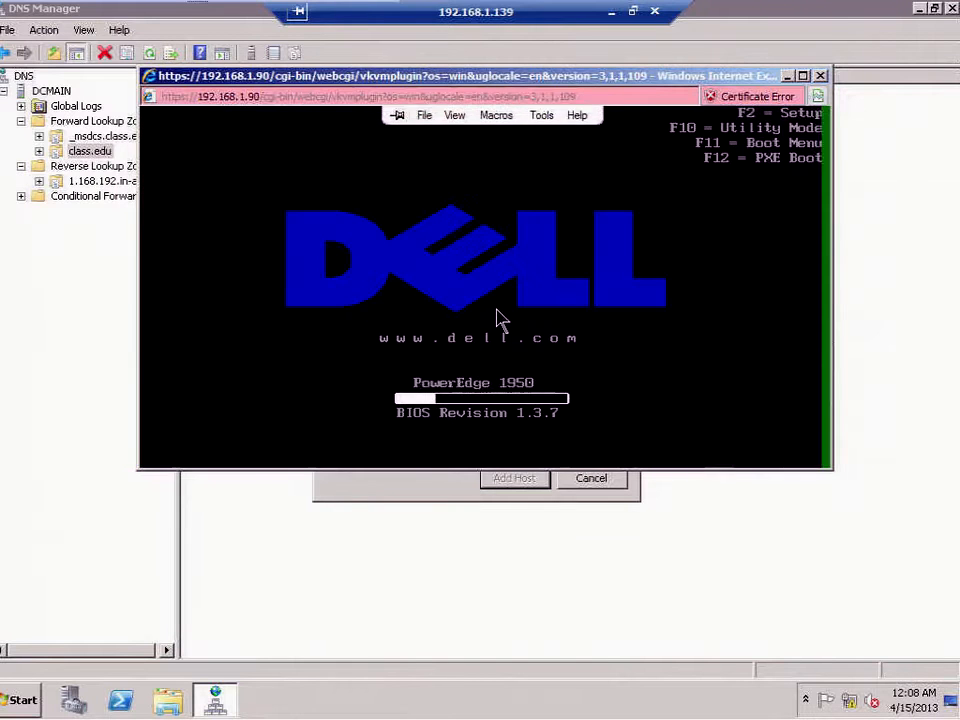
key("F11")
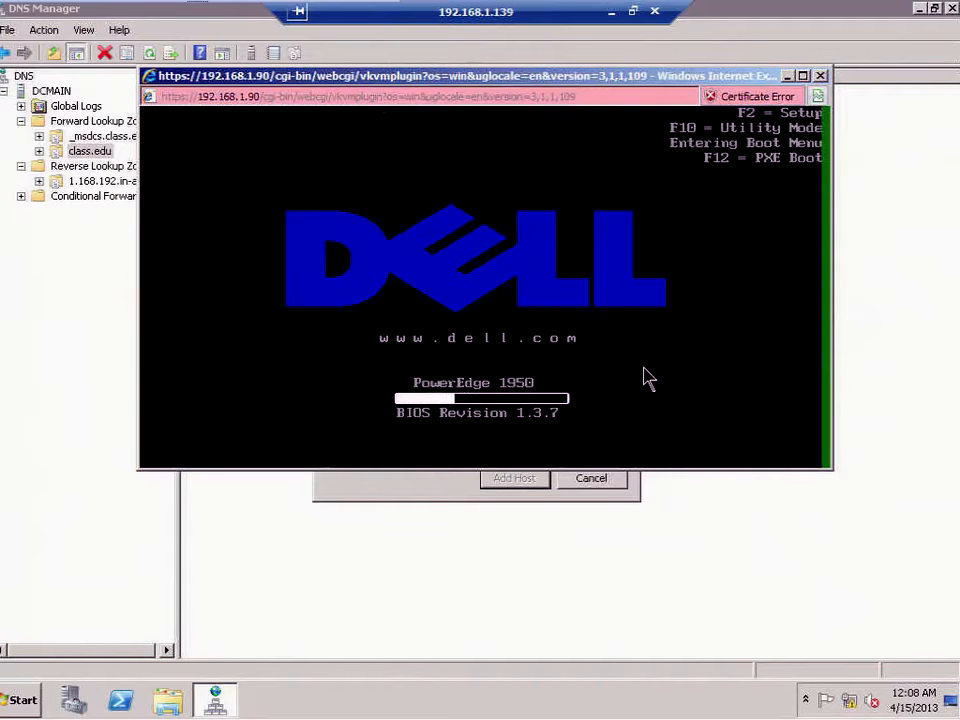